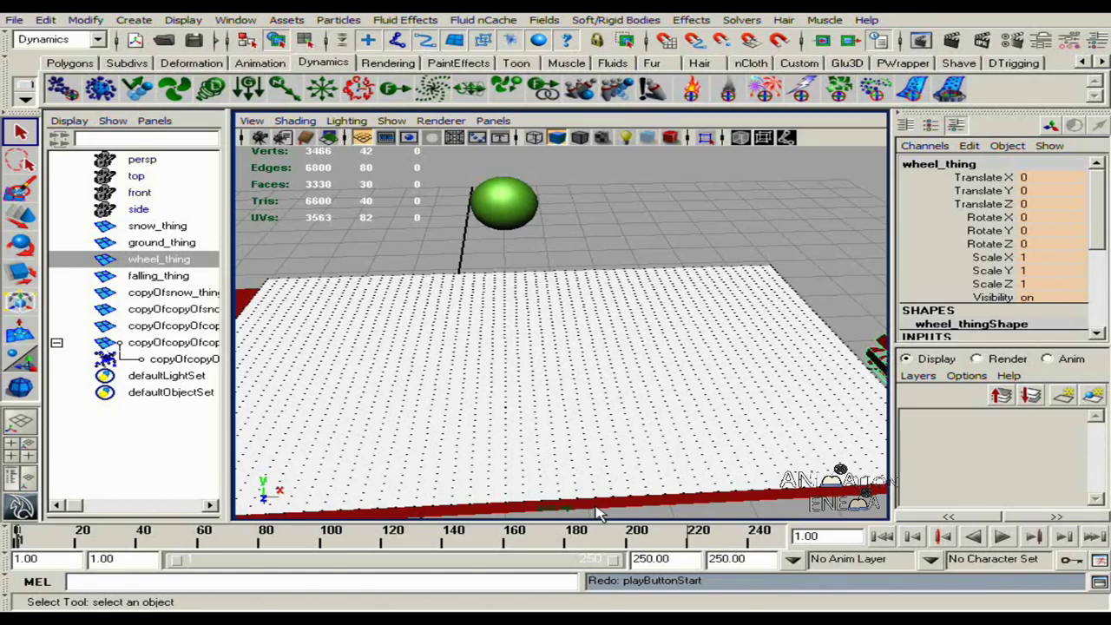
Step: Select ground_thing, the dotted ground plane, in the Outliner
click(660, 509)
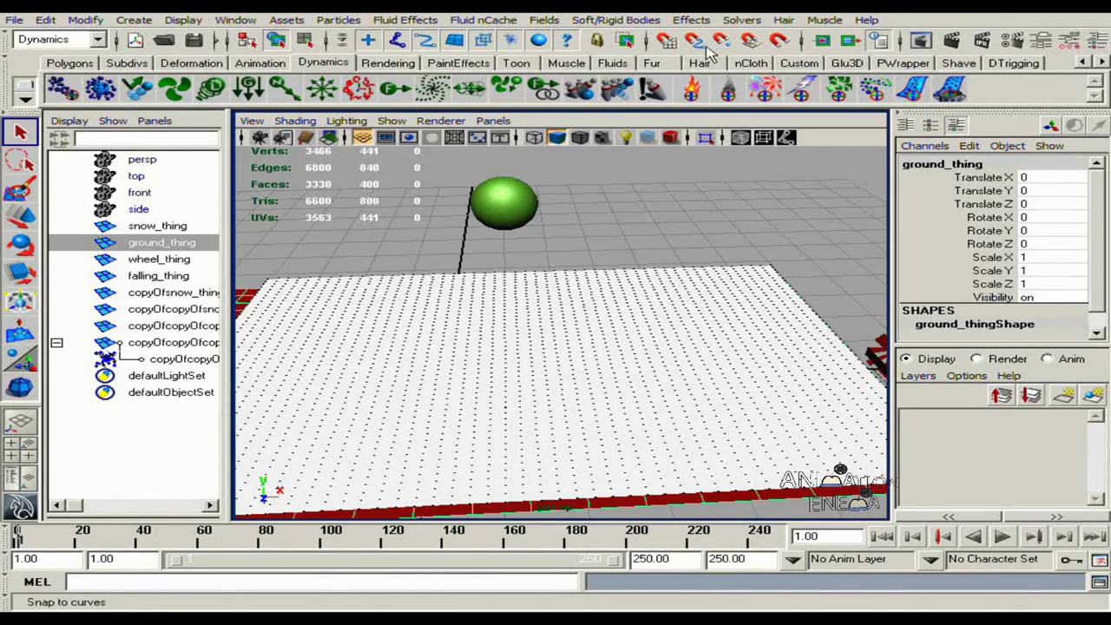
click(634, 20)
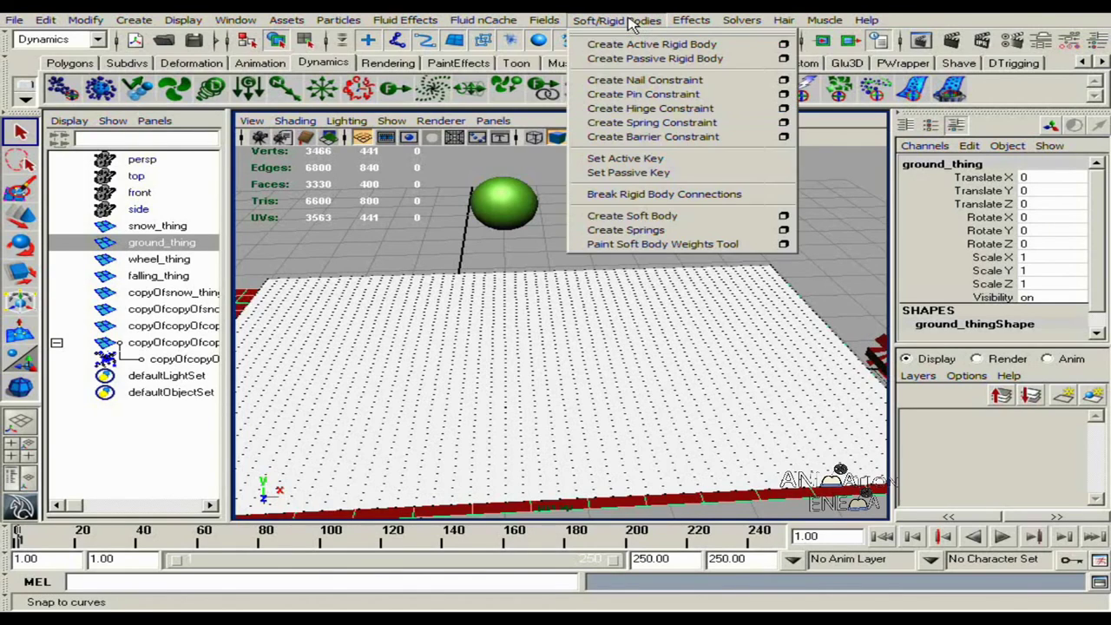
Step: Make ground_thing a passive rigid body and add a 9.8 gravity field to the green sphere
click(649, 59)
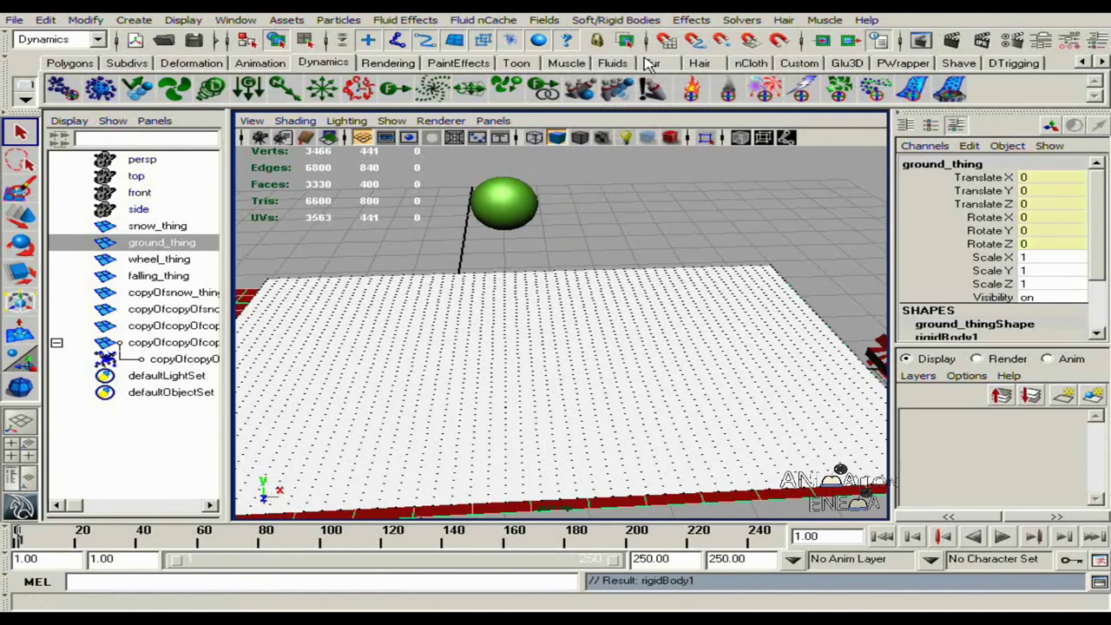
click(491, 215)
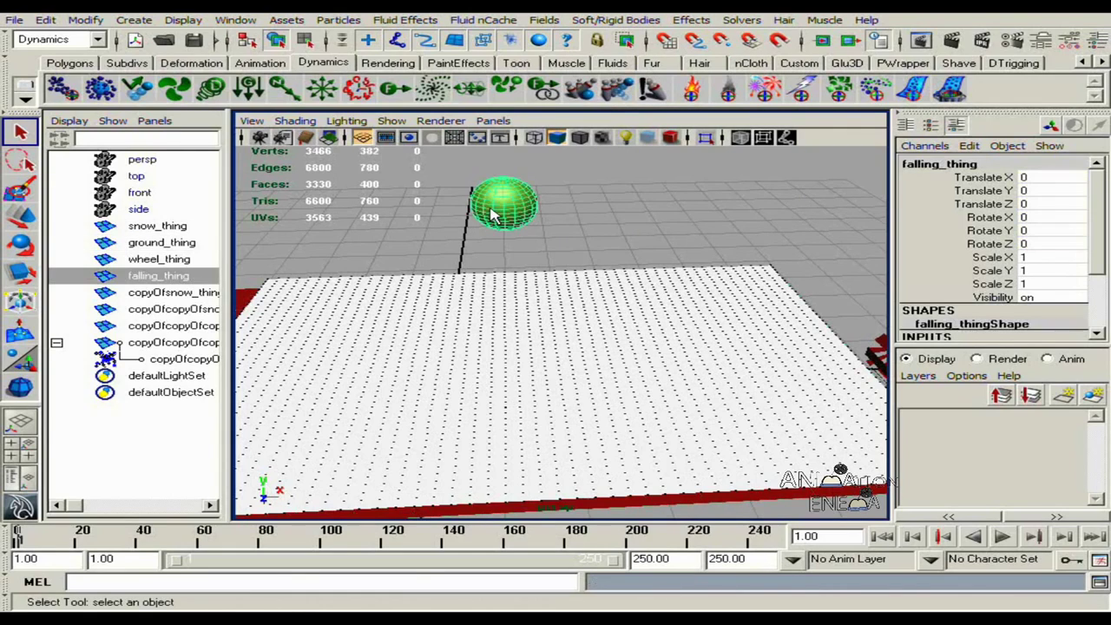
click(249, 89)
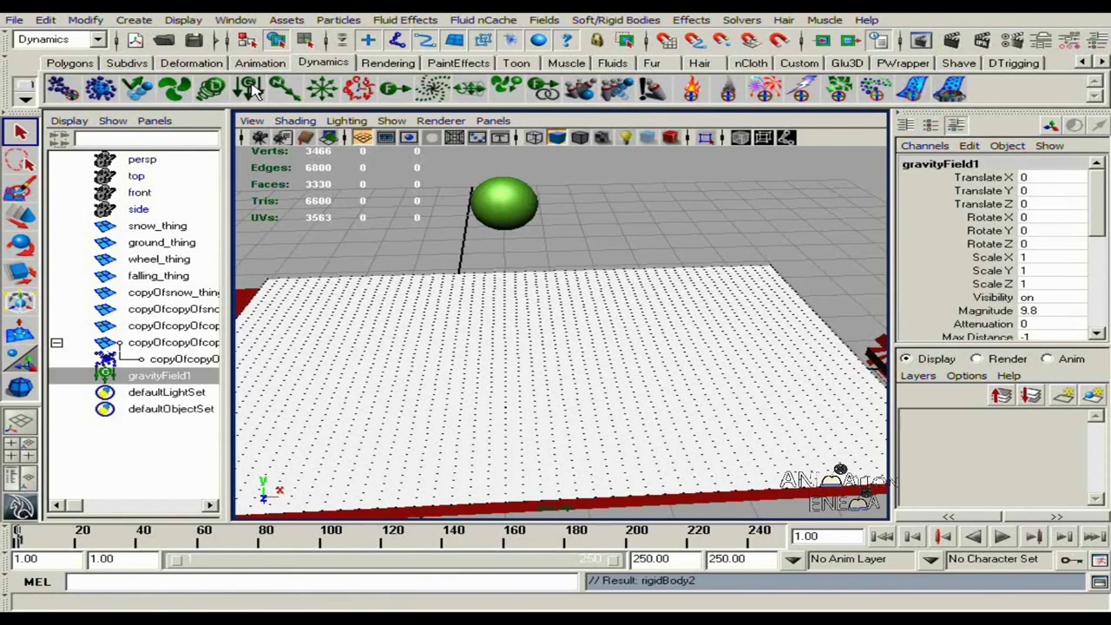
Step: Apply Make Collide between the snow particle object and falling_thing
click(162, 361)
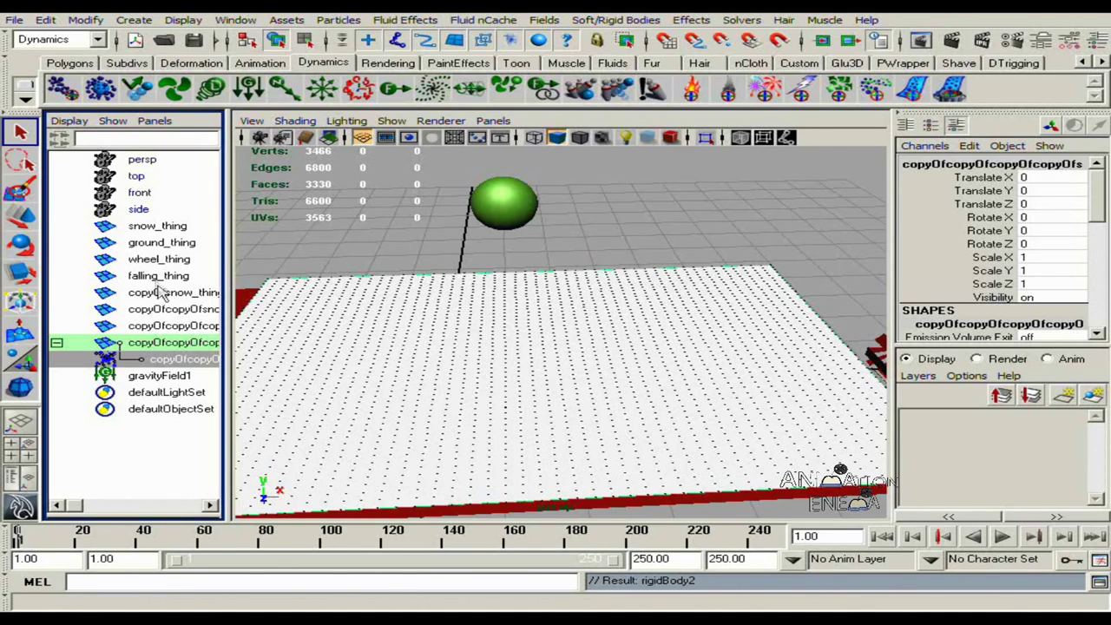
click(519, 219)
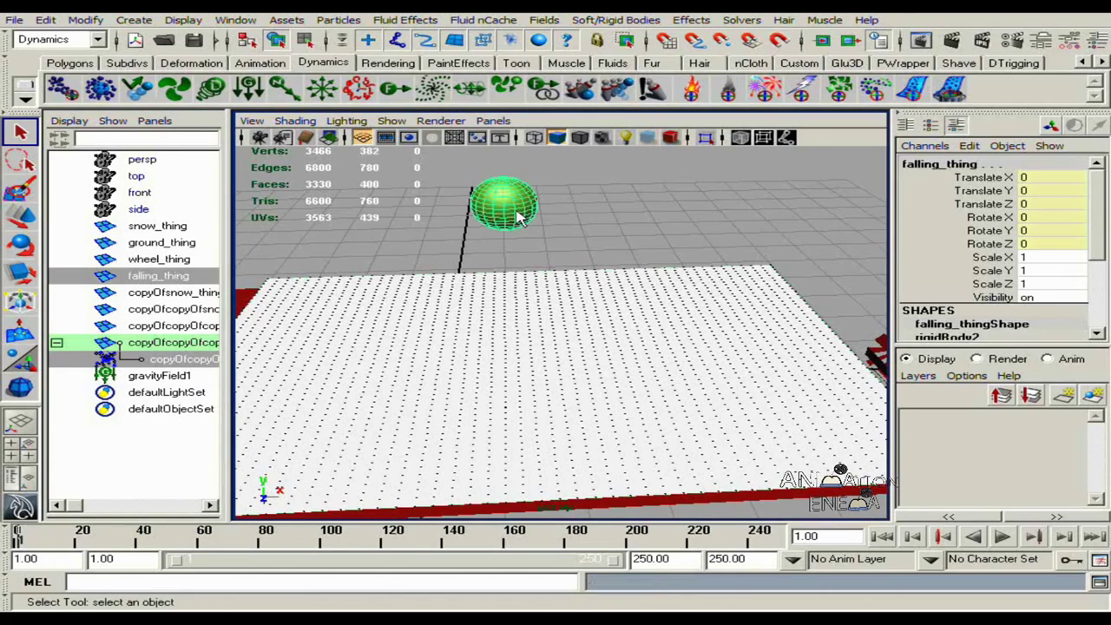
click(339, 19)
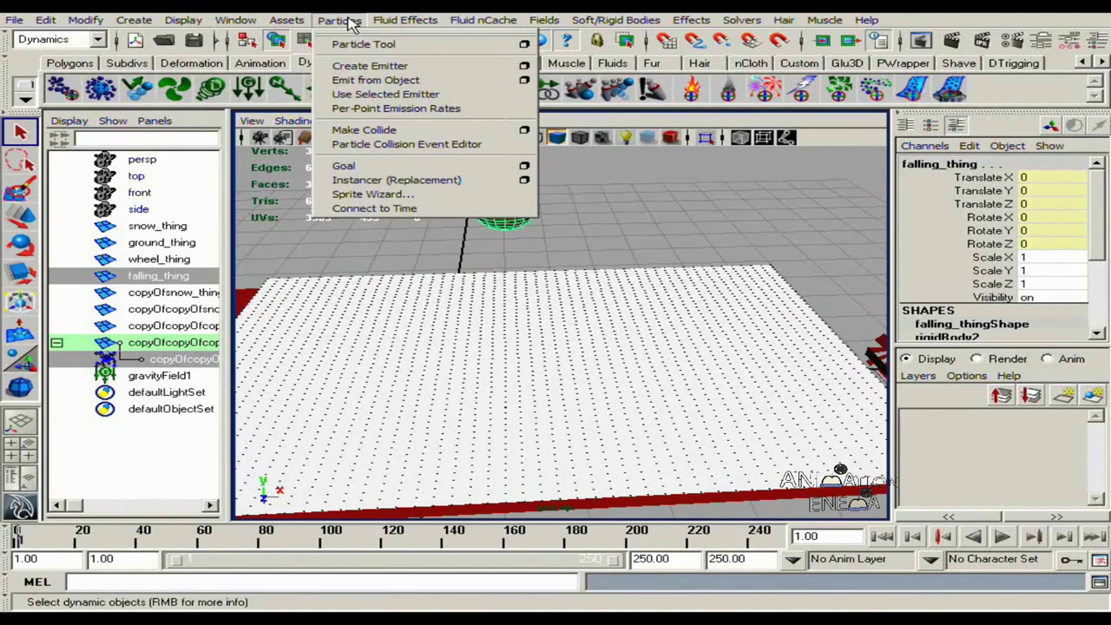
click(365, 131)
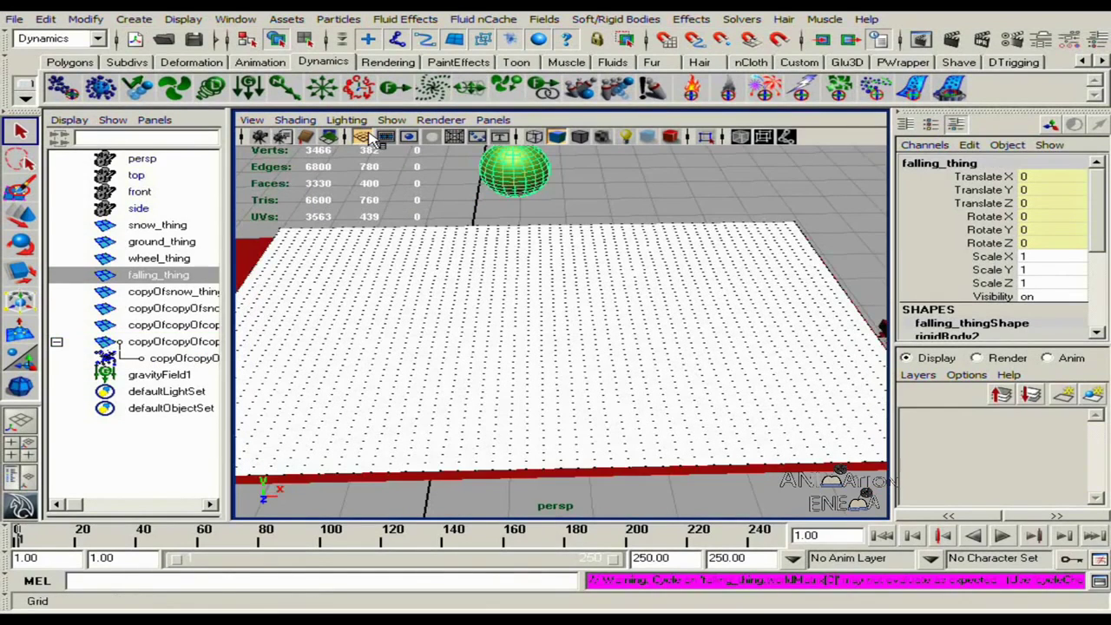
Step: Play the simulation and stop at frame 133, then select the snow particles
click(1005, 538)
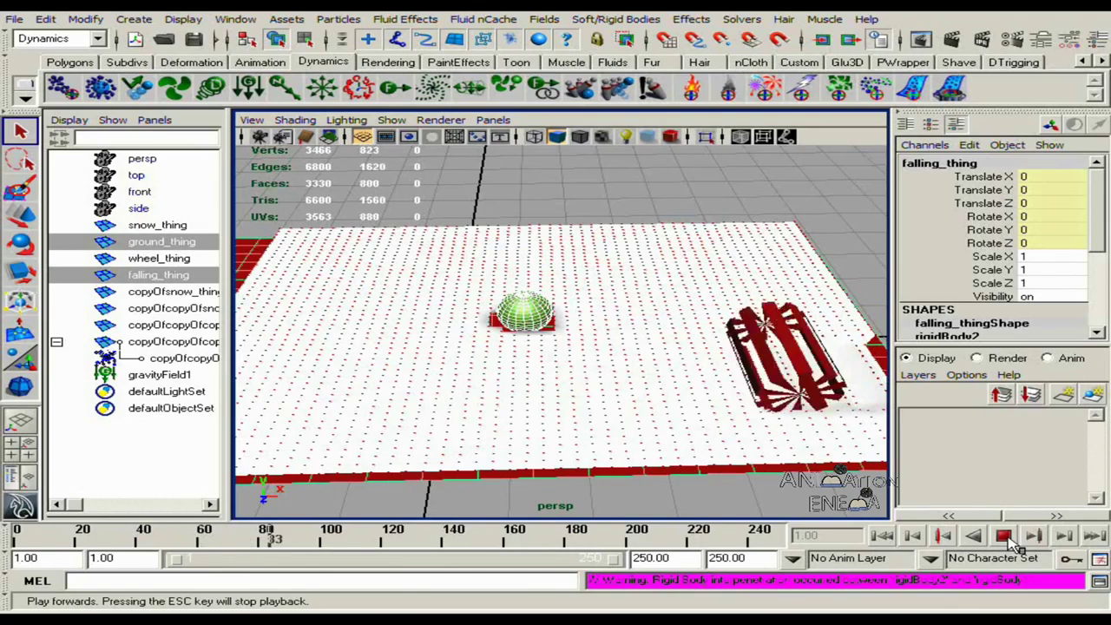
click(1004, 536)
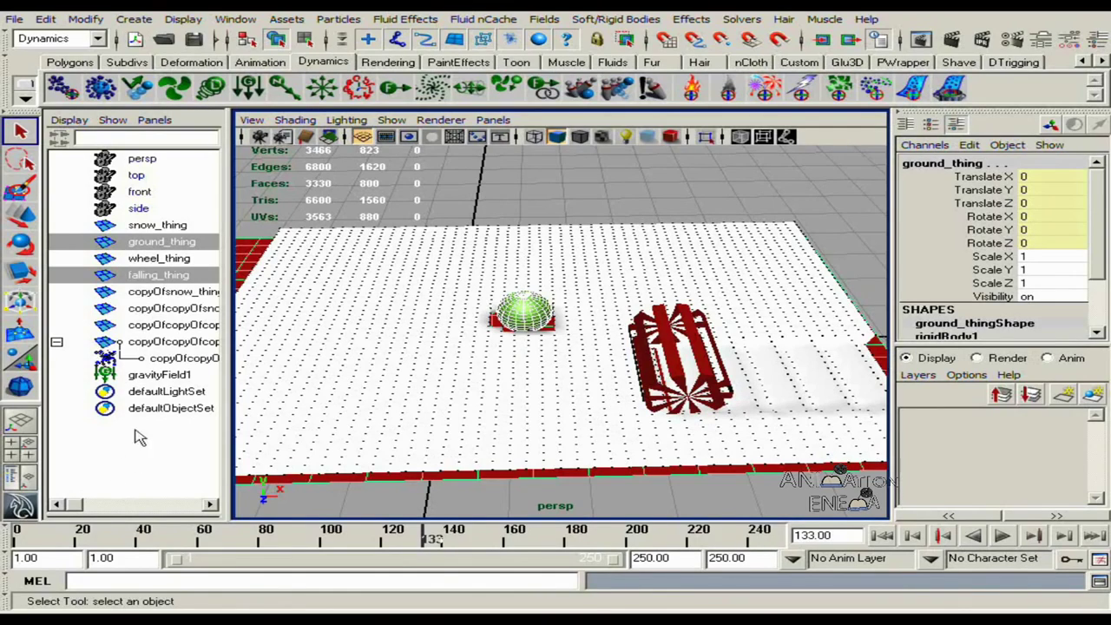
click(162, 360)
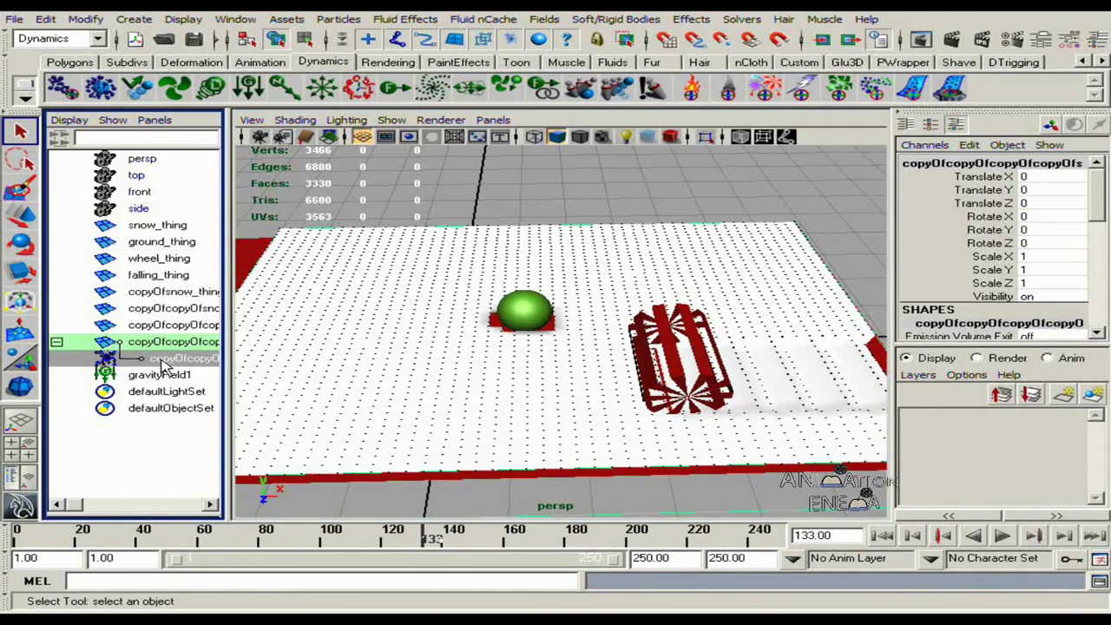
Step: Make the snow particles collide with ground_thing and rewind to frame 1
click(164, 244)
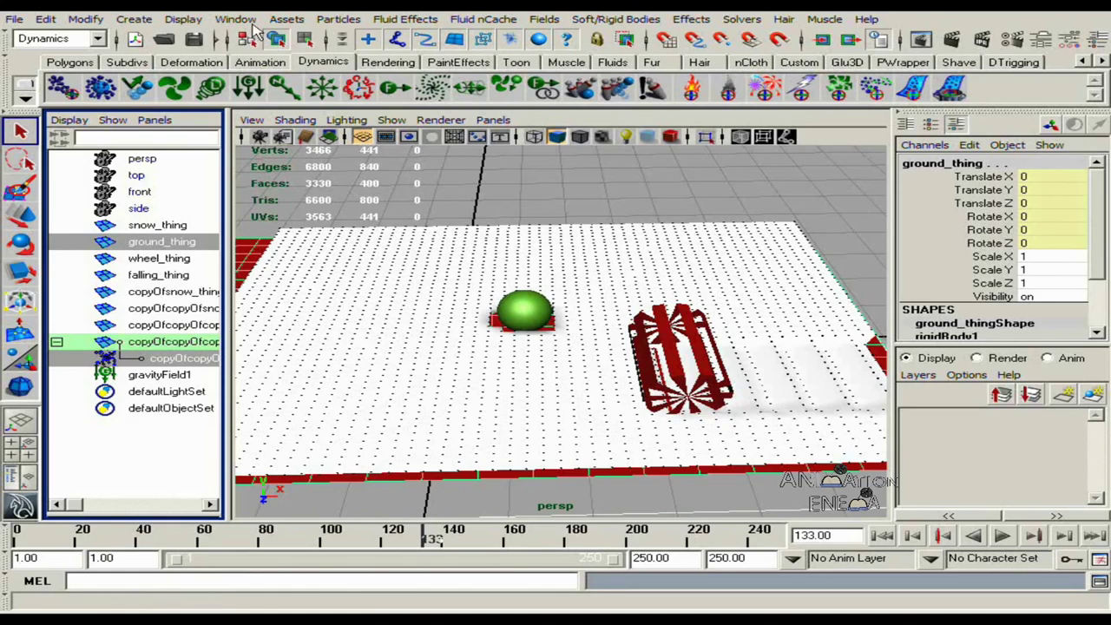
click(341, 20)
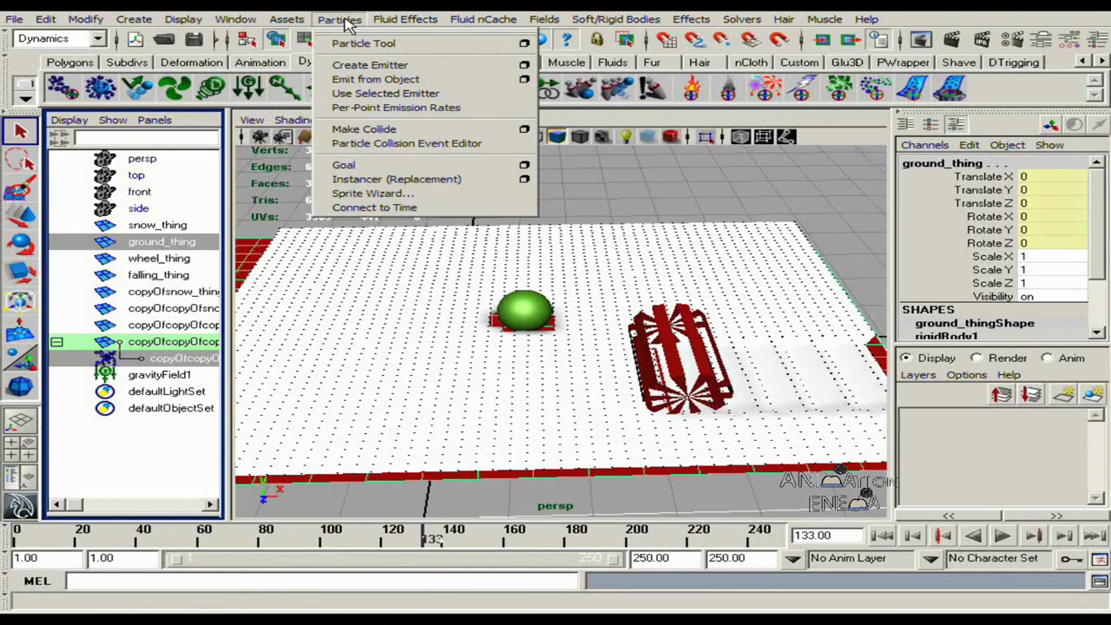
click(413, 131)
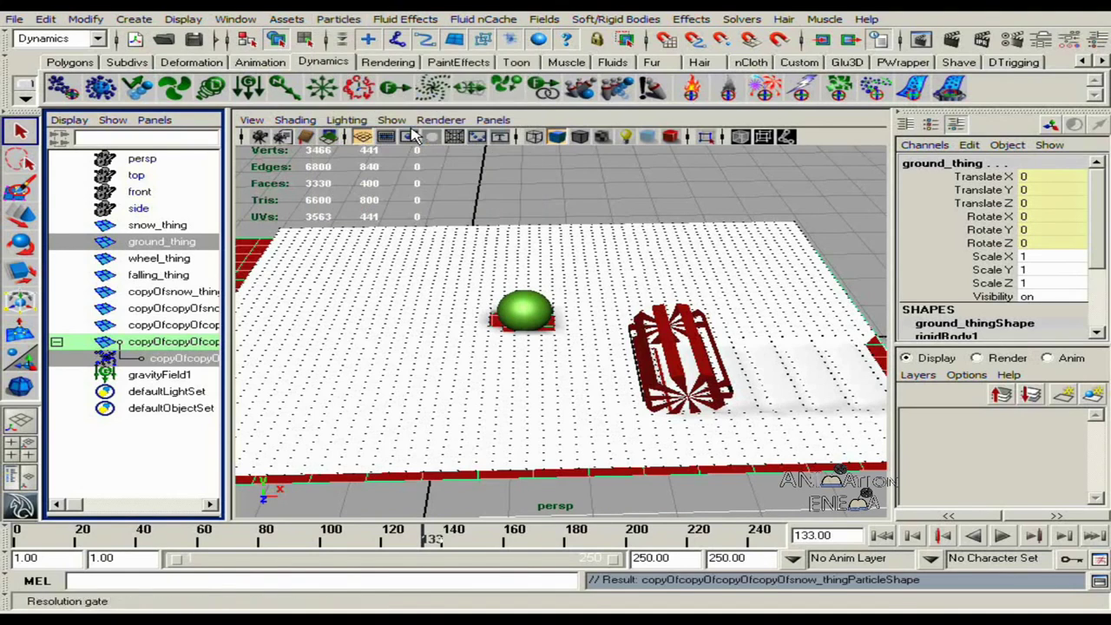
click(881, 536)
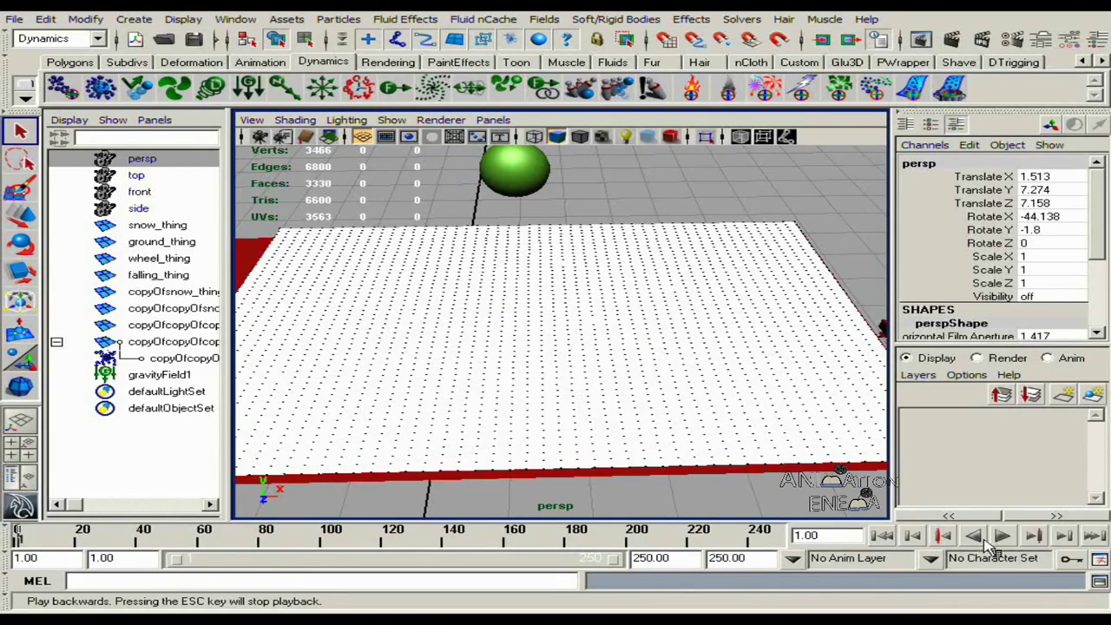
click(1003, 537)
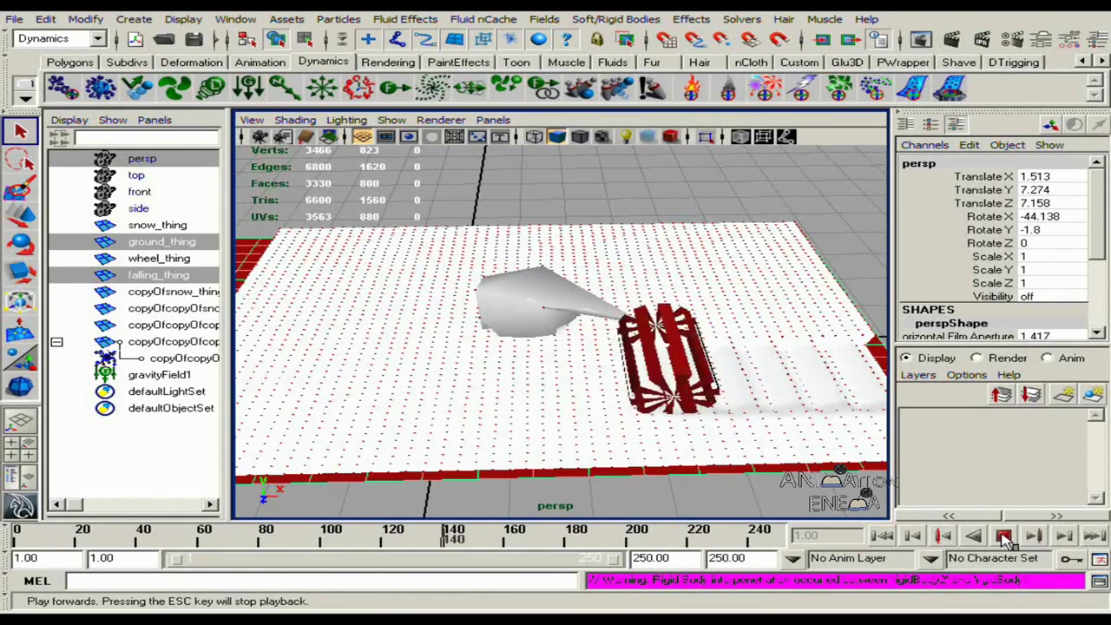
click(1002, 536)
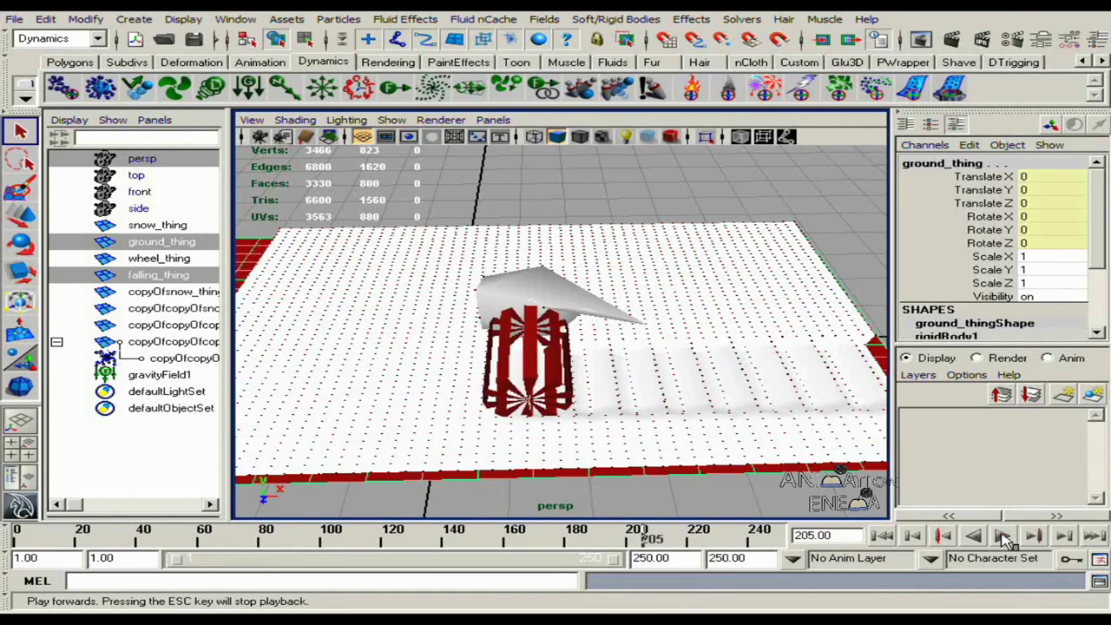
click(882, 536)
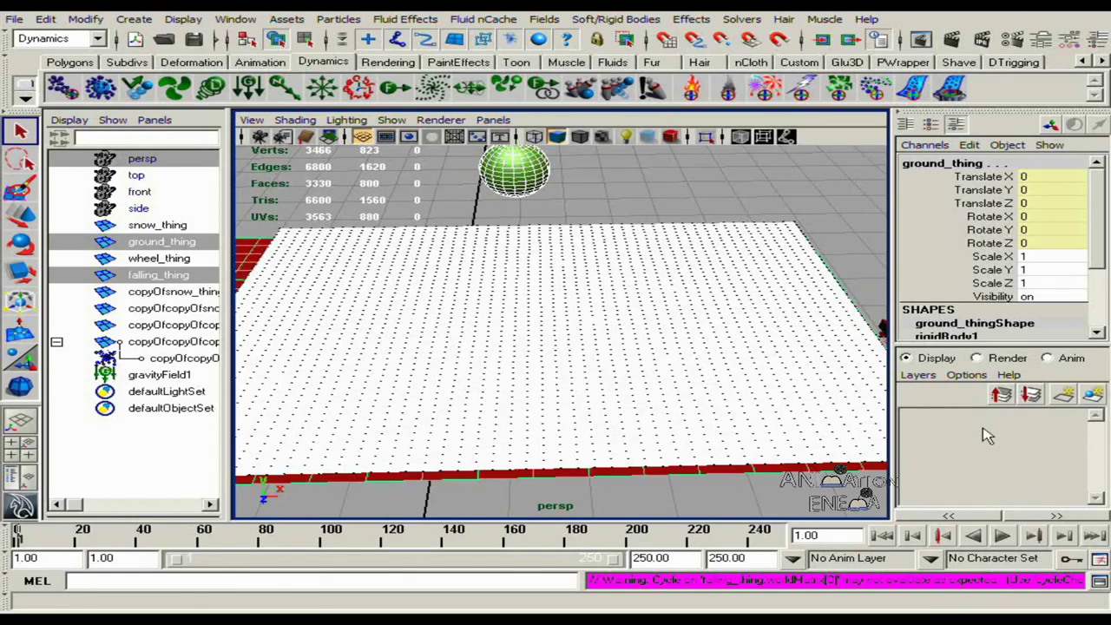
Step: Set the green ball's geoConnector2 Resilience to 0
click(518, 171)
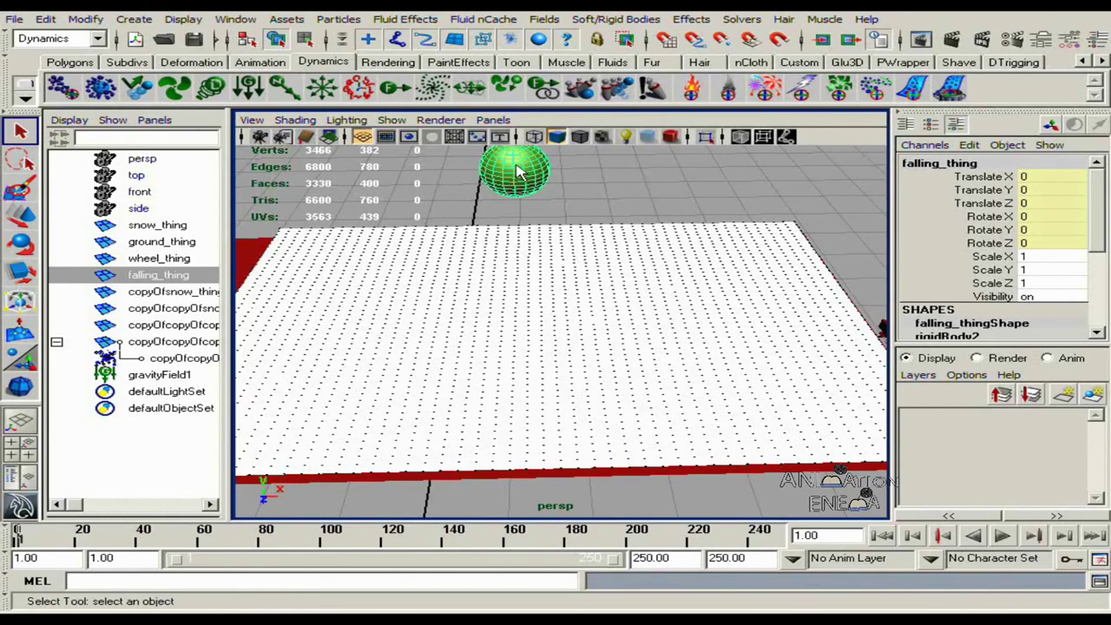
scroll(1105, 266, down, 5)
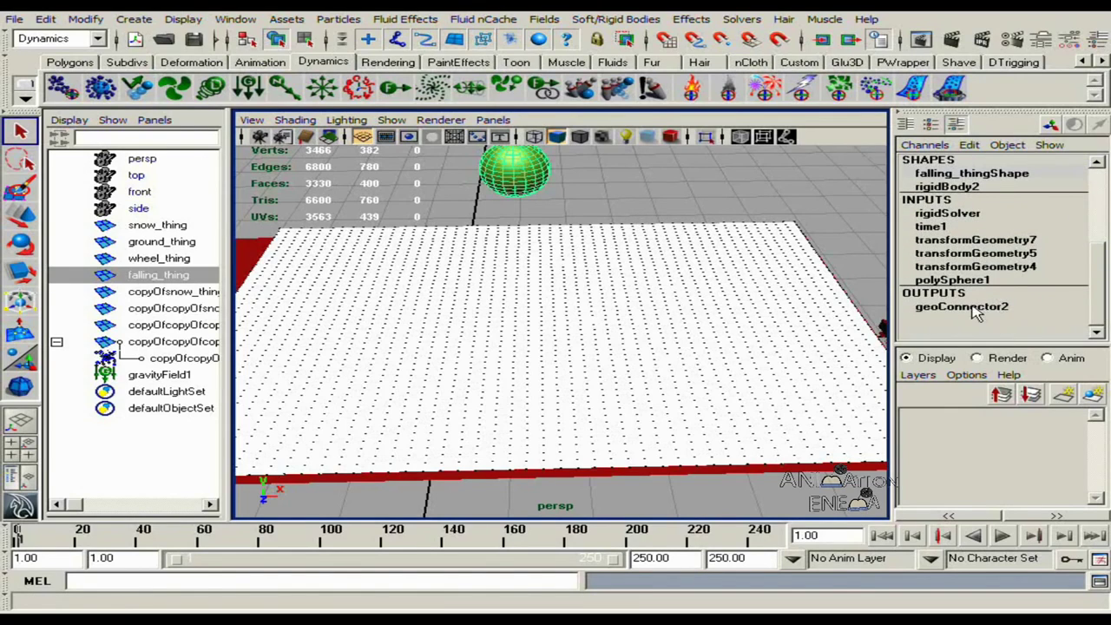
click(975, 309)
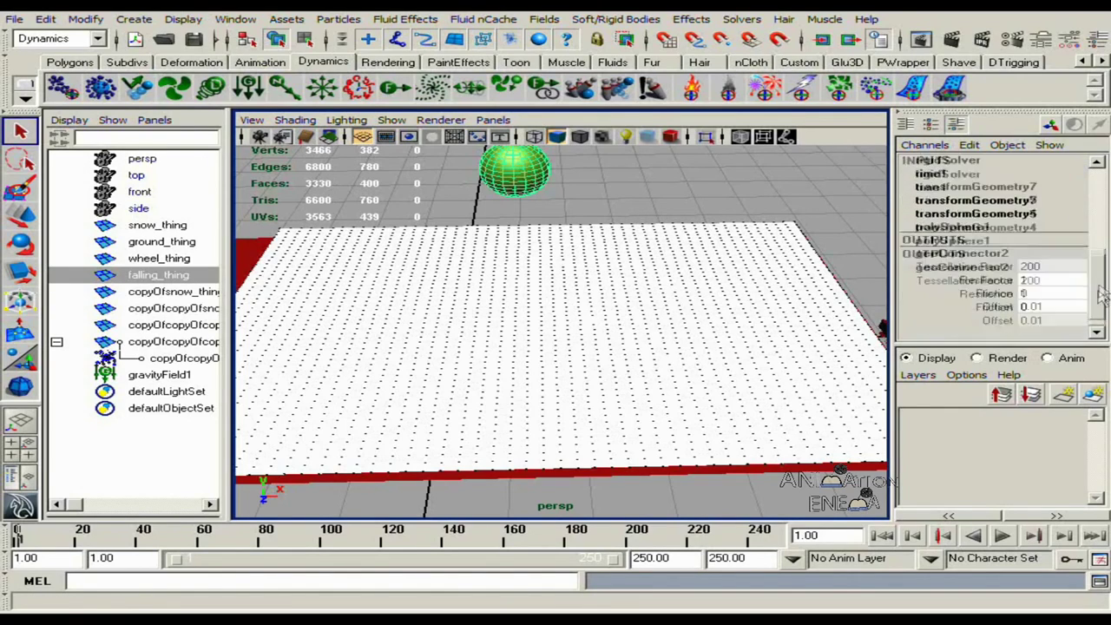
drag(1099, 282, 1102, 301)
double_click(1034, 279)
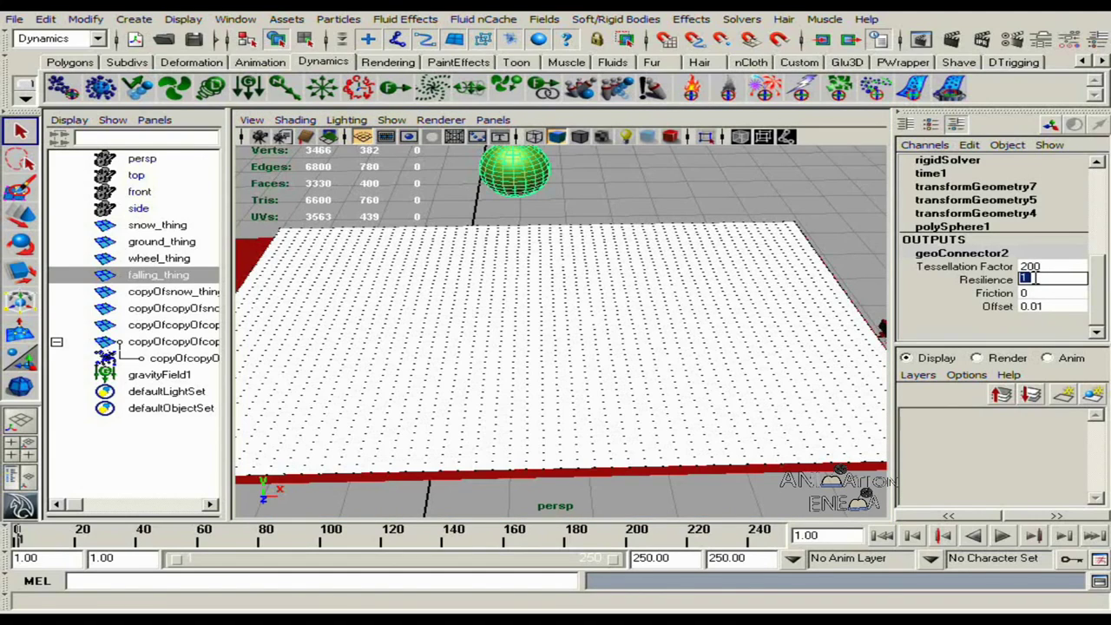
text(0)
key(Return)
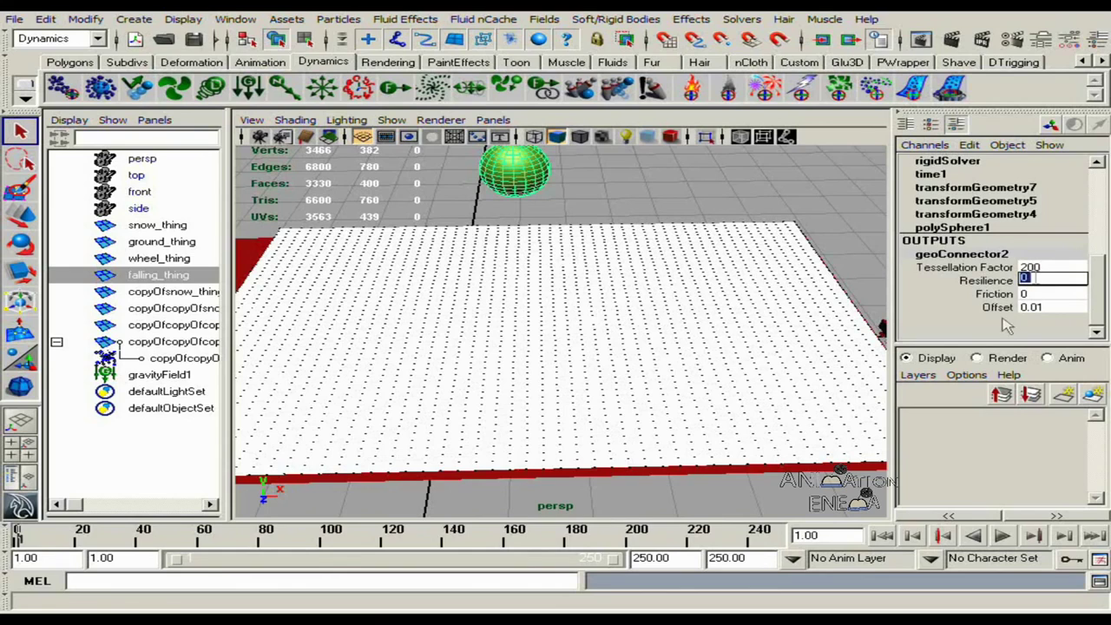
Step: Replay the drop, rewind to frame 1, and expand the ground's geoConnector3 settings
click(1002, 536)
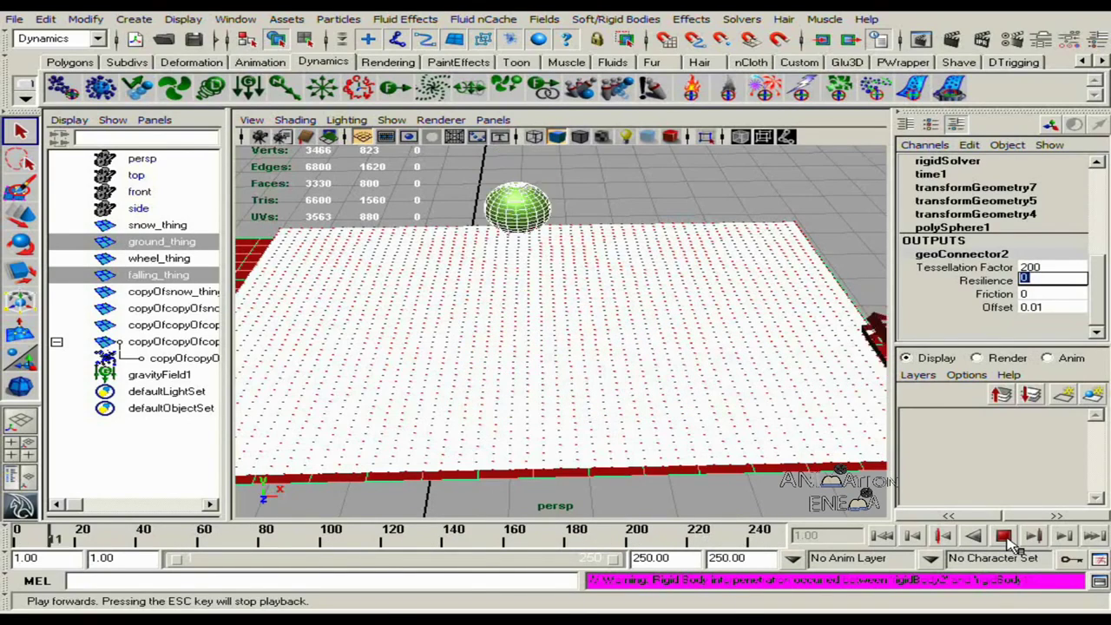
click(1003, 537)
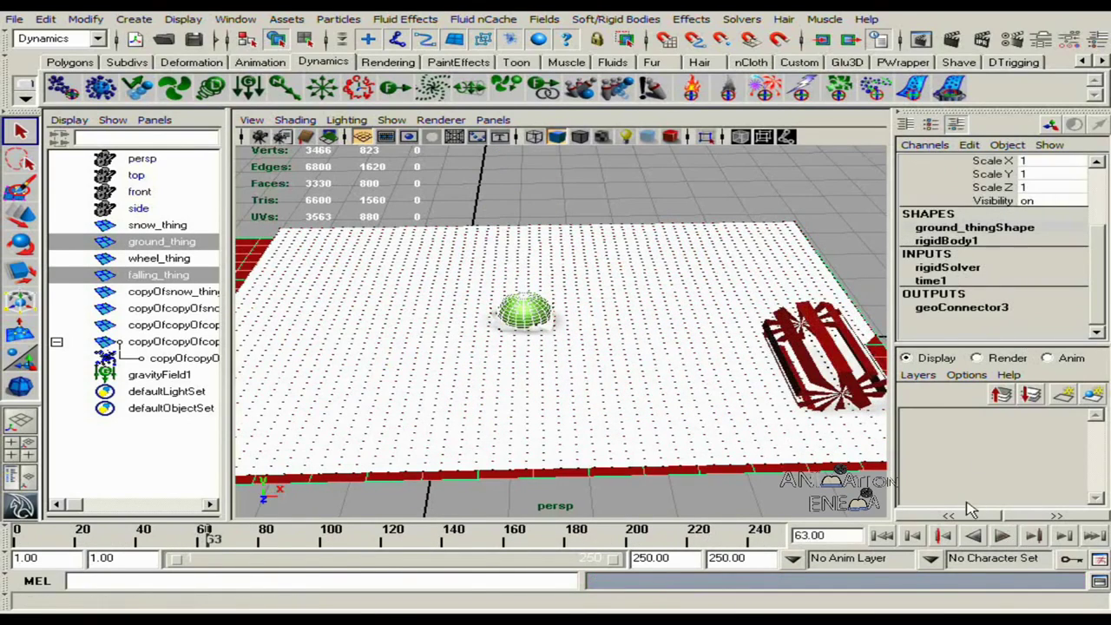
click(913, 536)
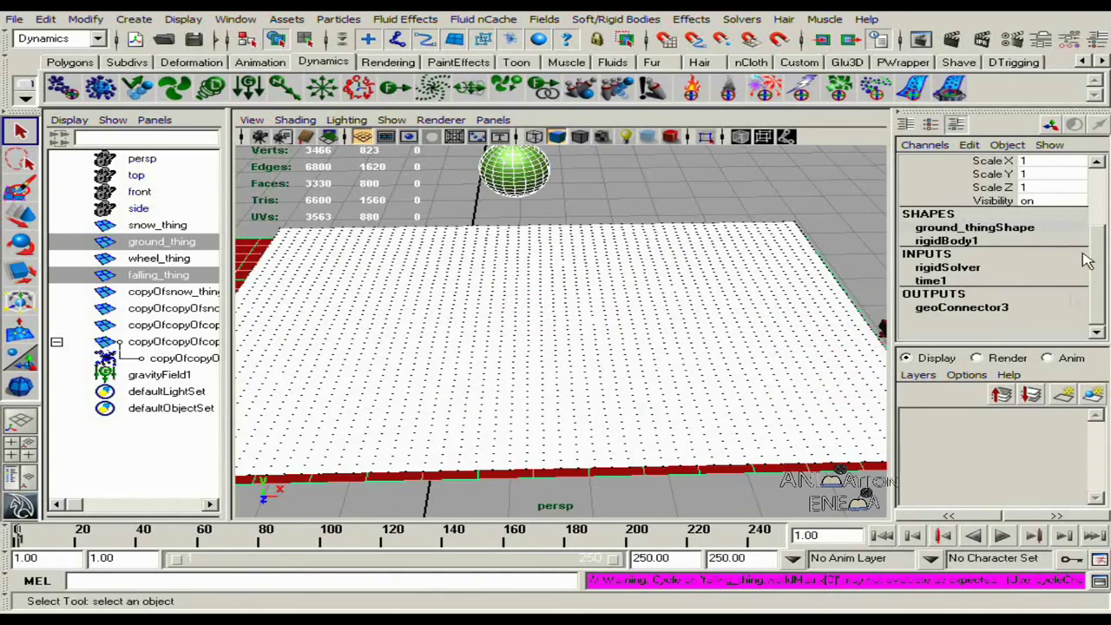
click(993, 309)
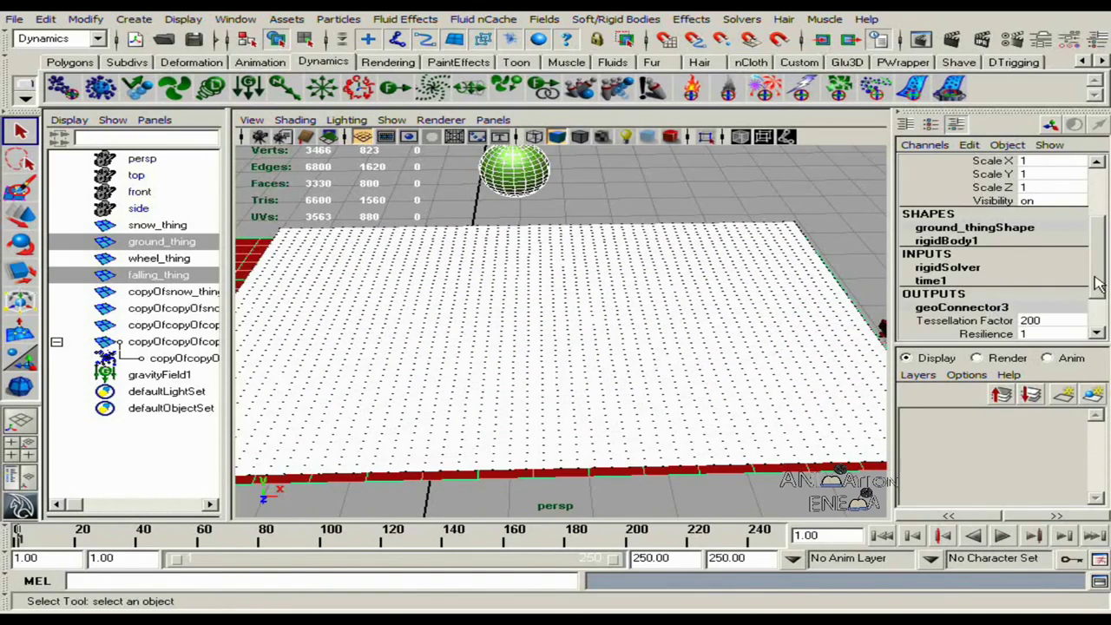
drag(1097, 285, 1106, 304)
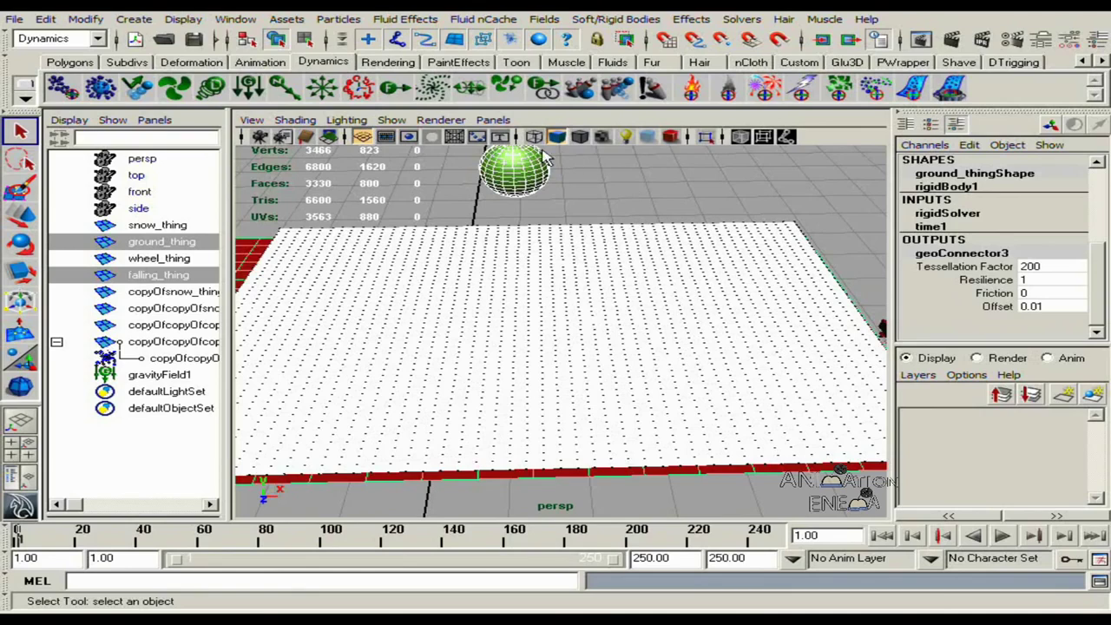
click(514, 171)
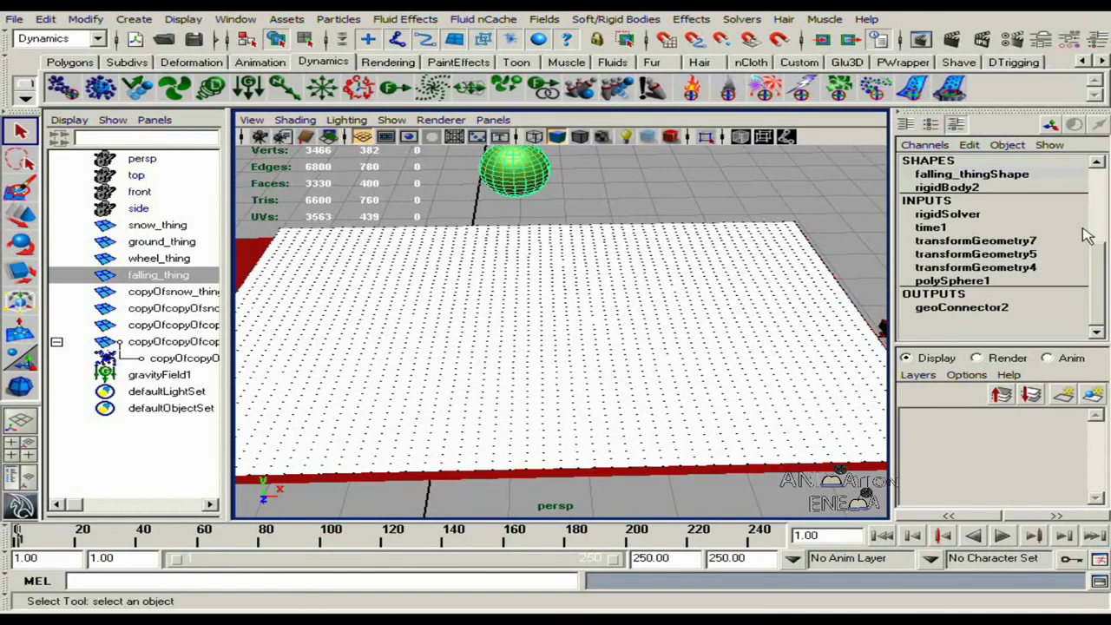
Step: Set the ball's geoConnector2 Friction to 1
click(955, 309)
drag(1105, 296, 1107, 322)
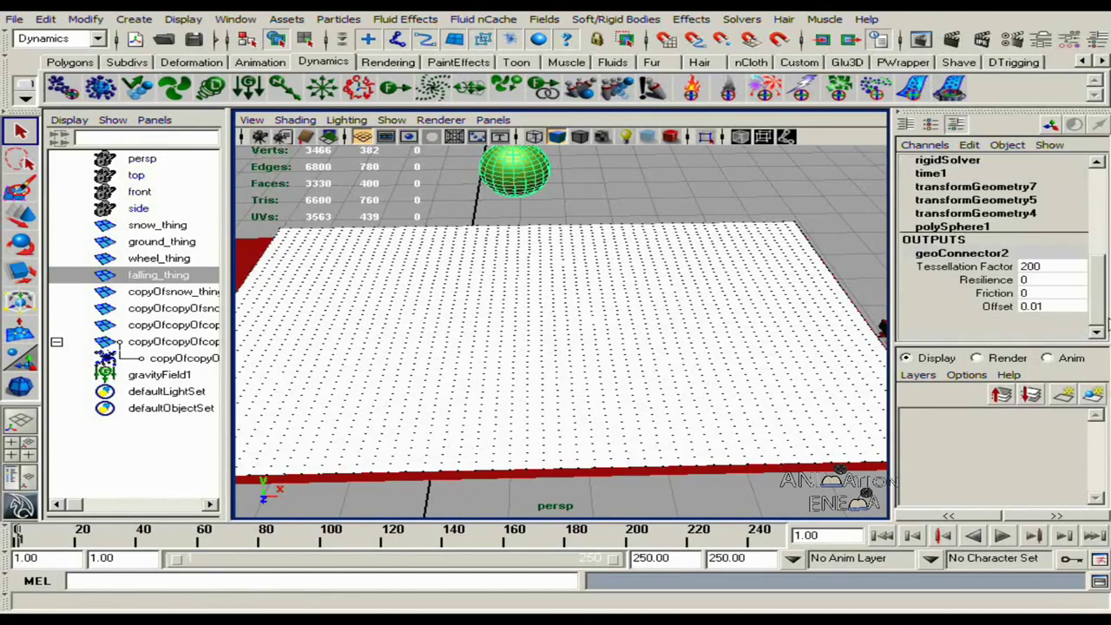
click(1033, 293)
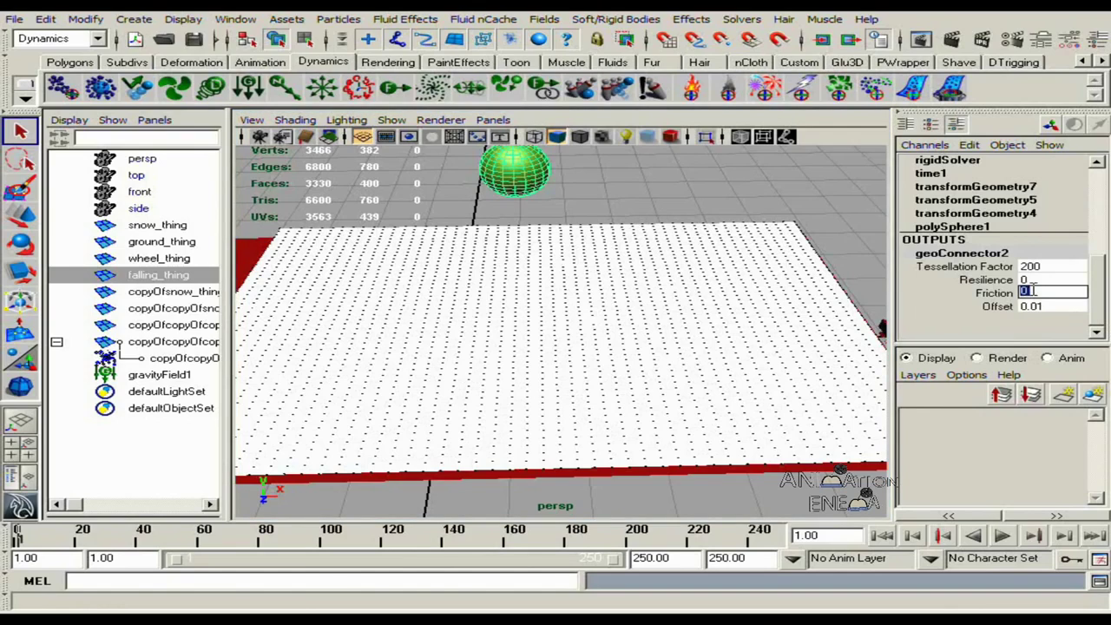
key(Return)
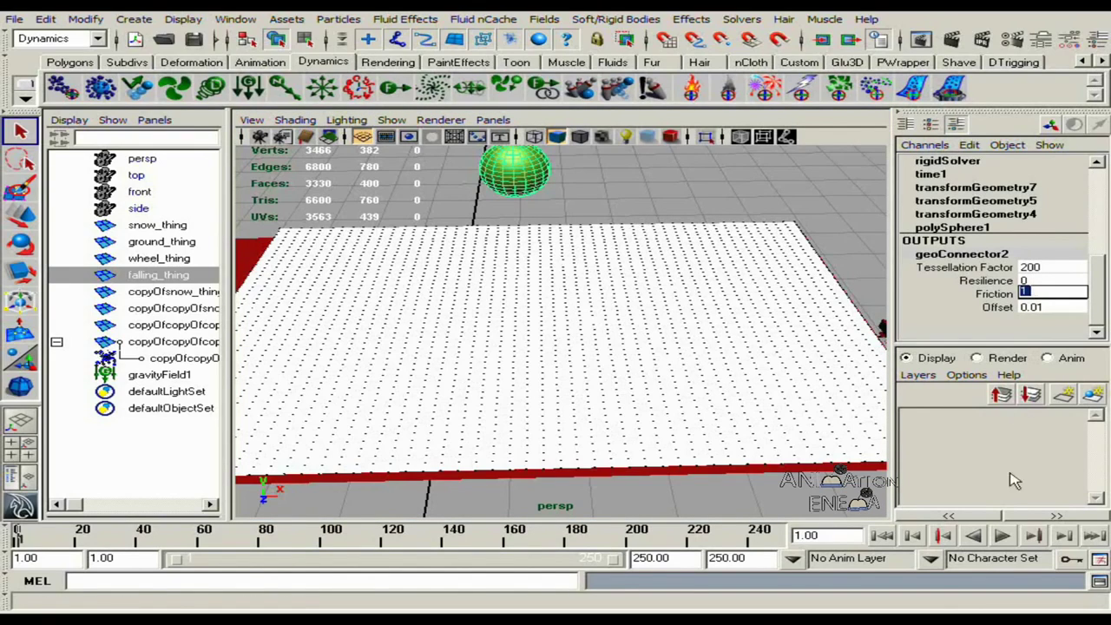
Step: Play the simulation and orbit lower to watch the ball land
click(1003, 536)
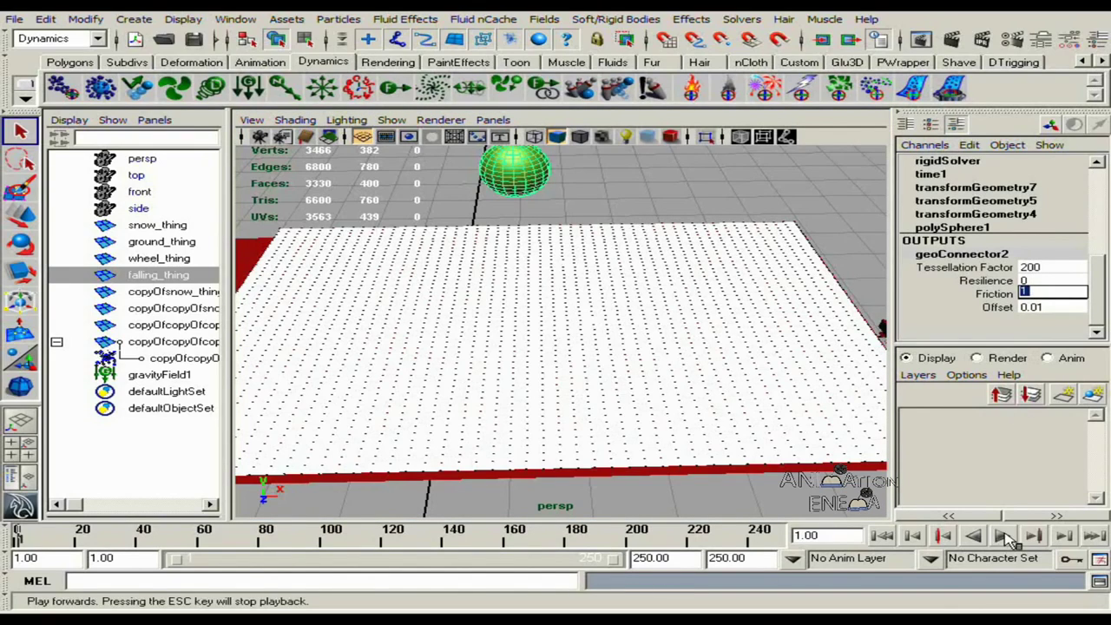
shift+click(649, 441)
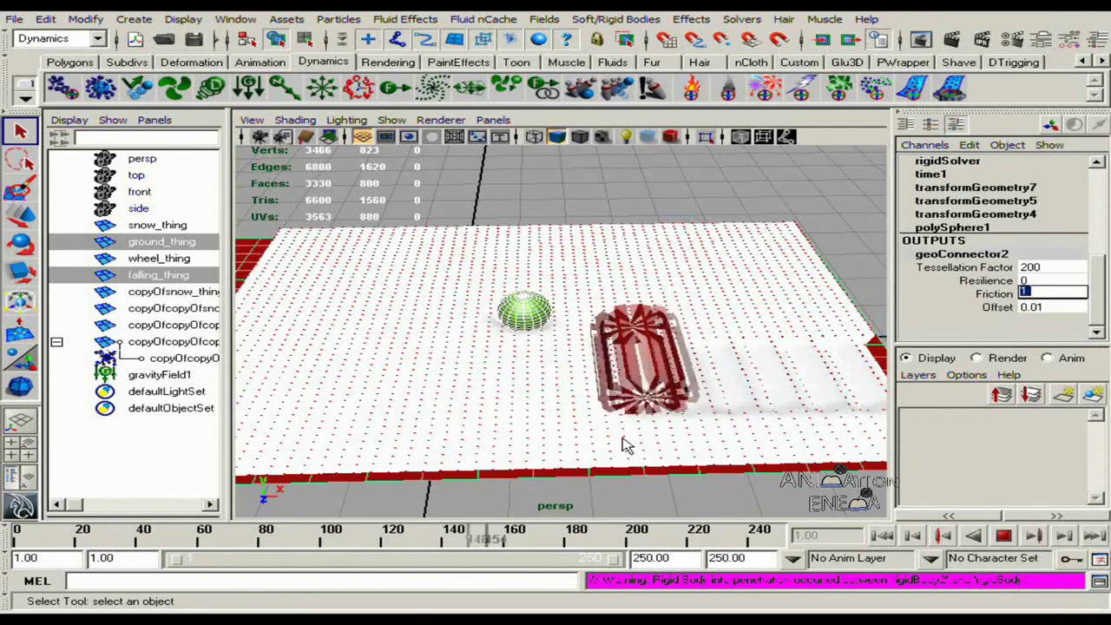
alt+drag(620, 444, 640, 356)
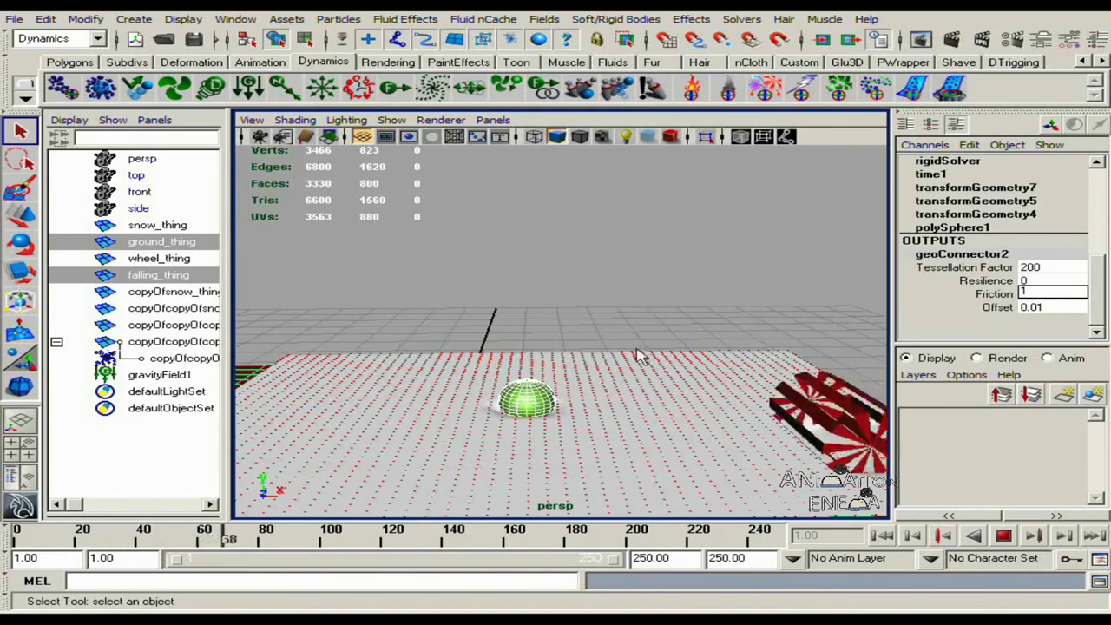
Step: Stop at frame 215, rewind to frame 1, and select ground_thing
click(1003, 537)
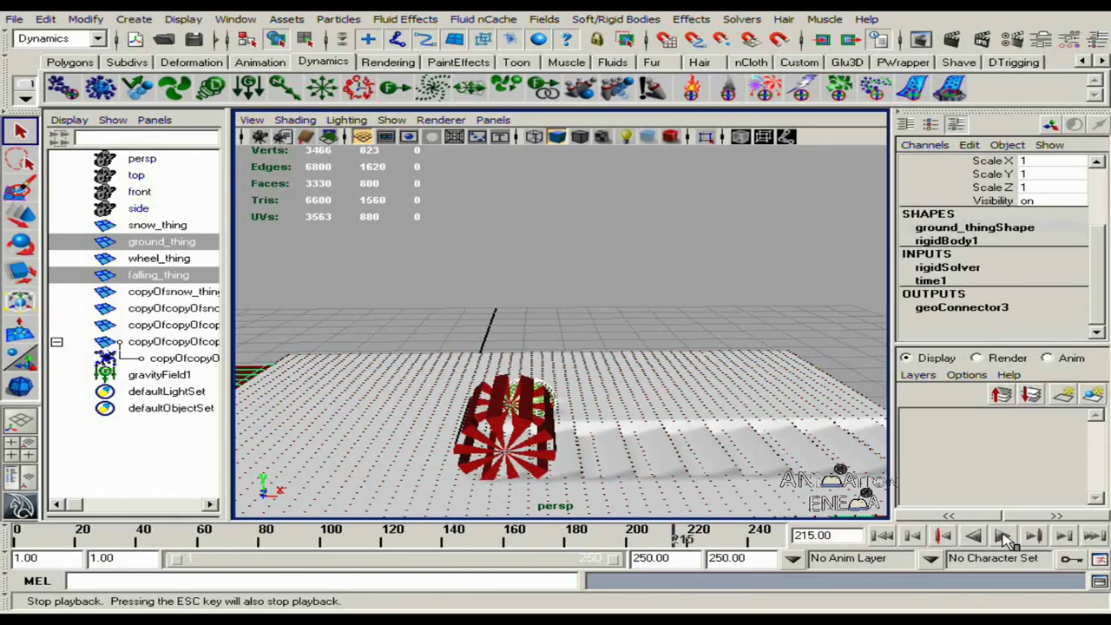
click(882, 536)
alt+drag(657, 422, 781, 379)
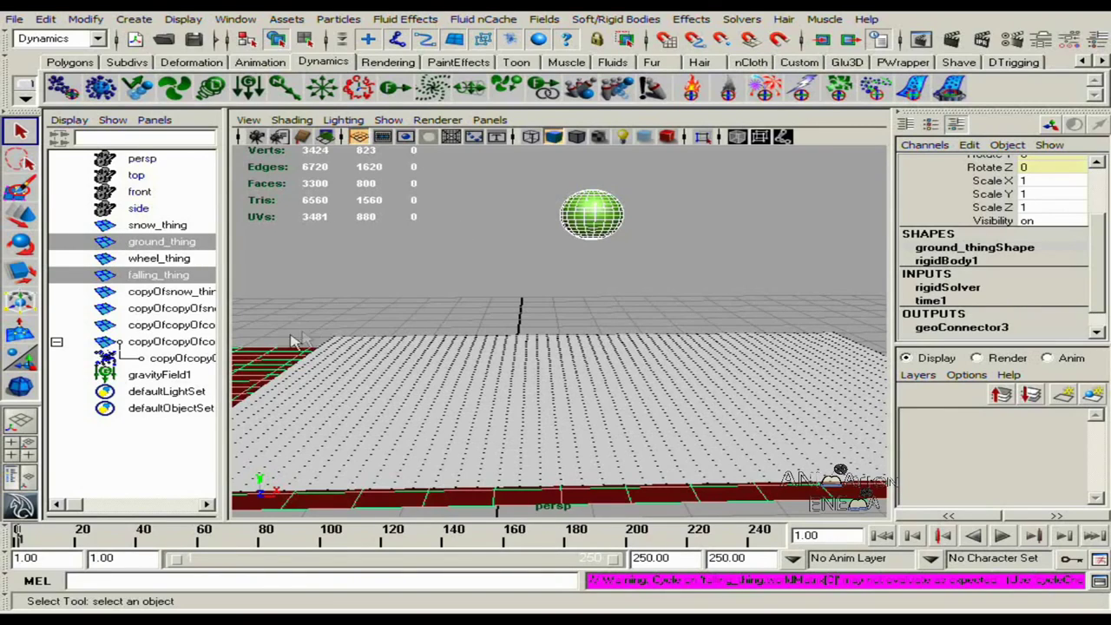
click(279, 358)
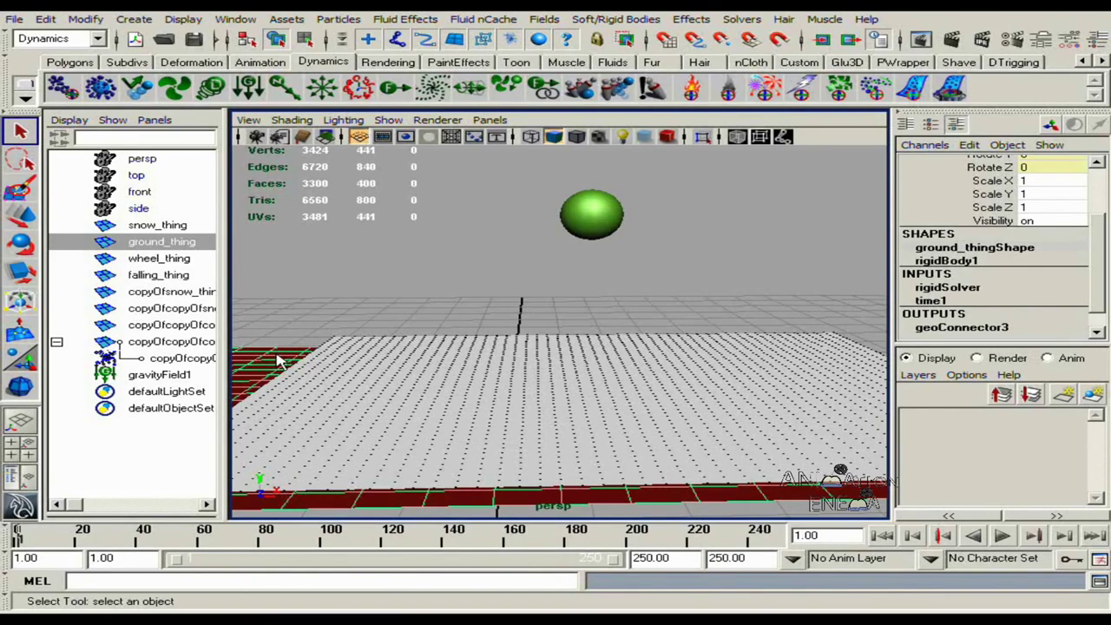
Step: Set ground_thing's rigidBody1 Bounciness to 0
click(953, 262)
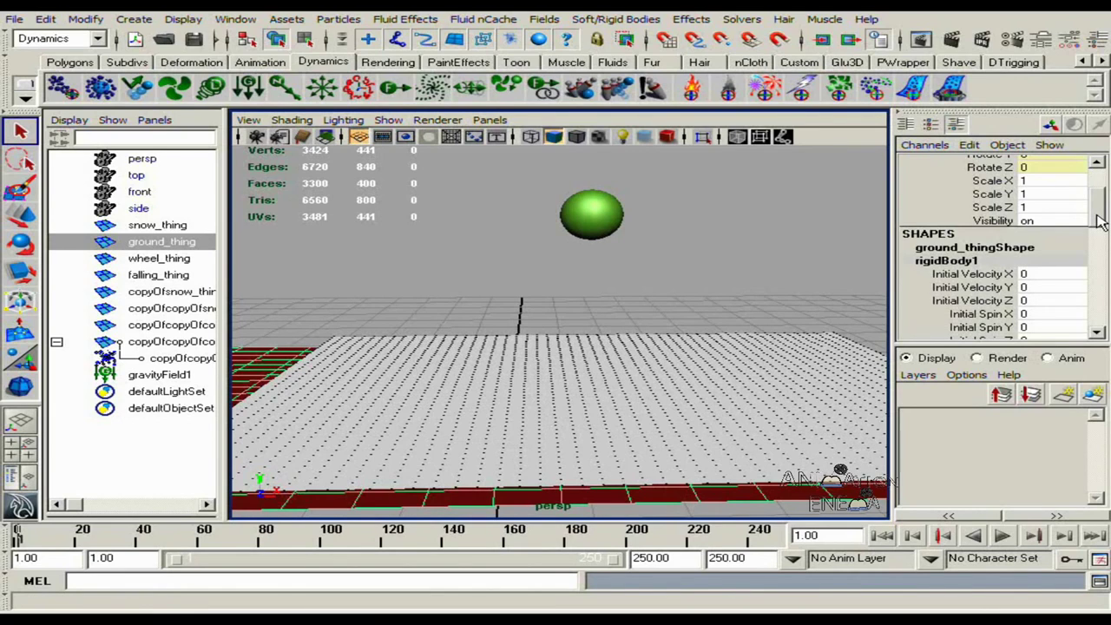
drag(1098, 221, 1101, 282)
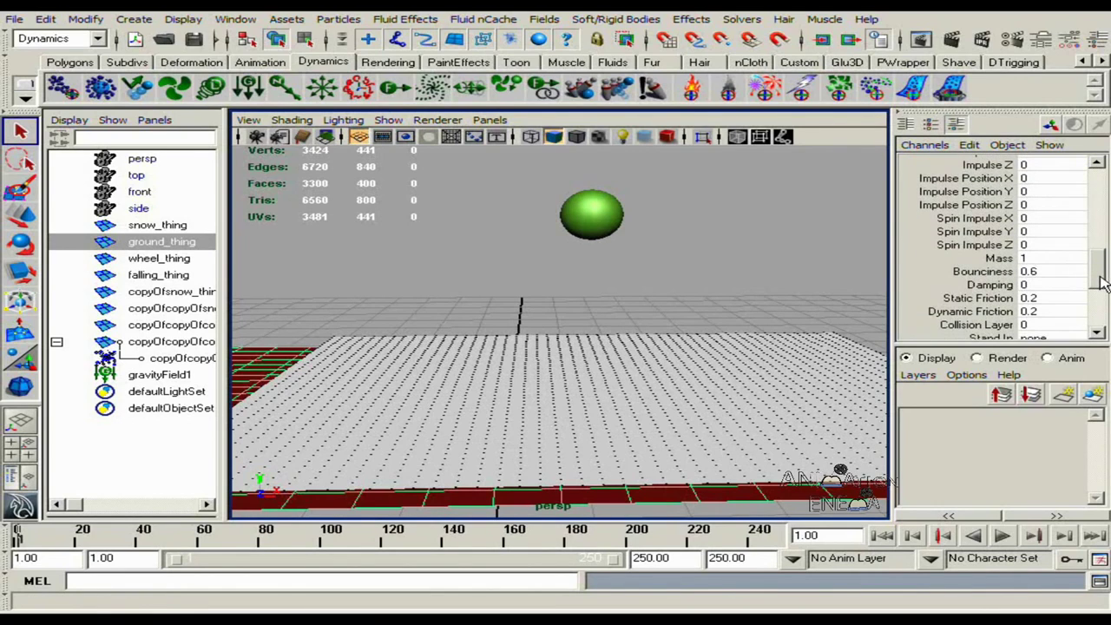
click(1036, 273)
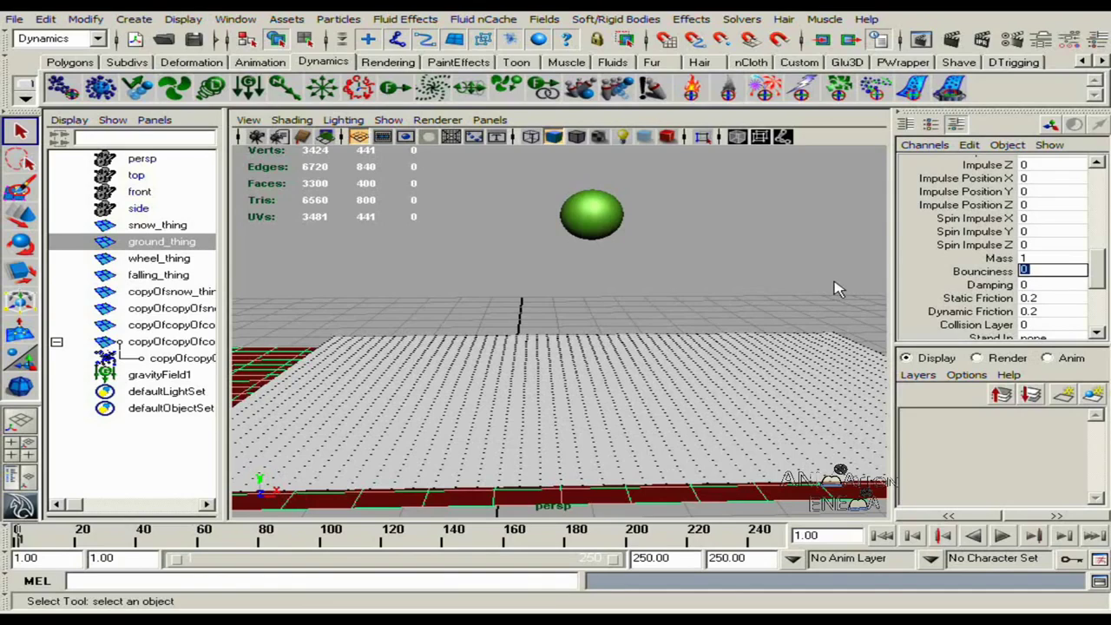
Step: Play the simulation, select the falling ball, and stop at frame 48
click(1000, 536)
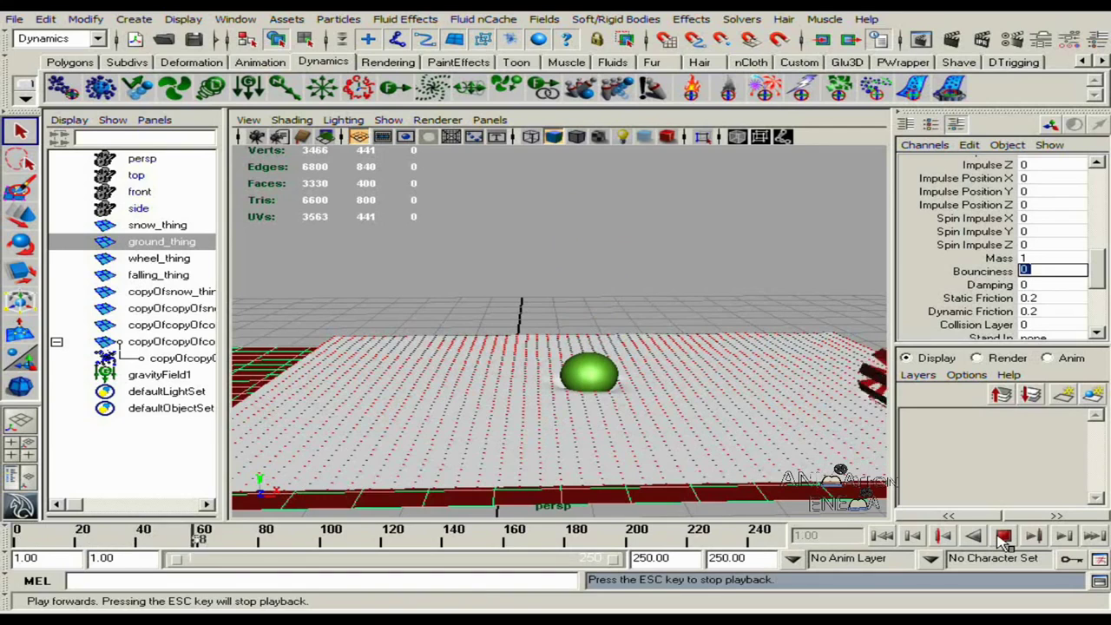
click(607, 375)
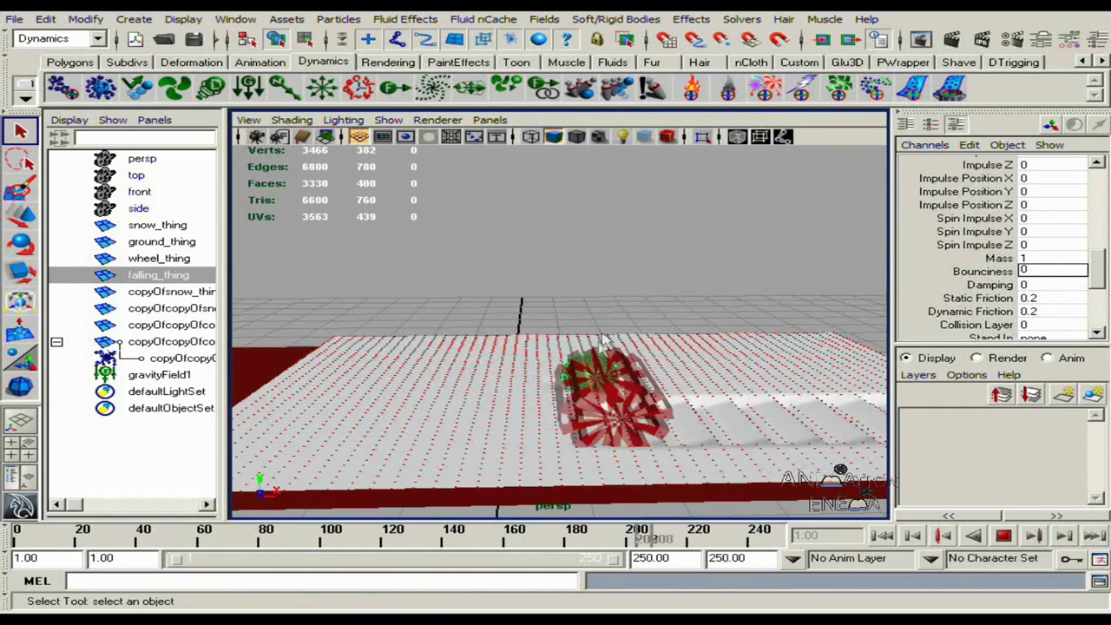
click(1003, 535)
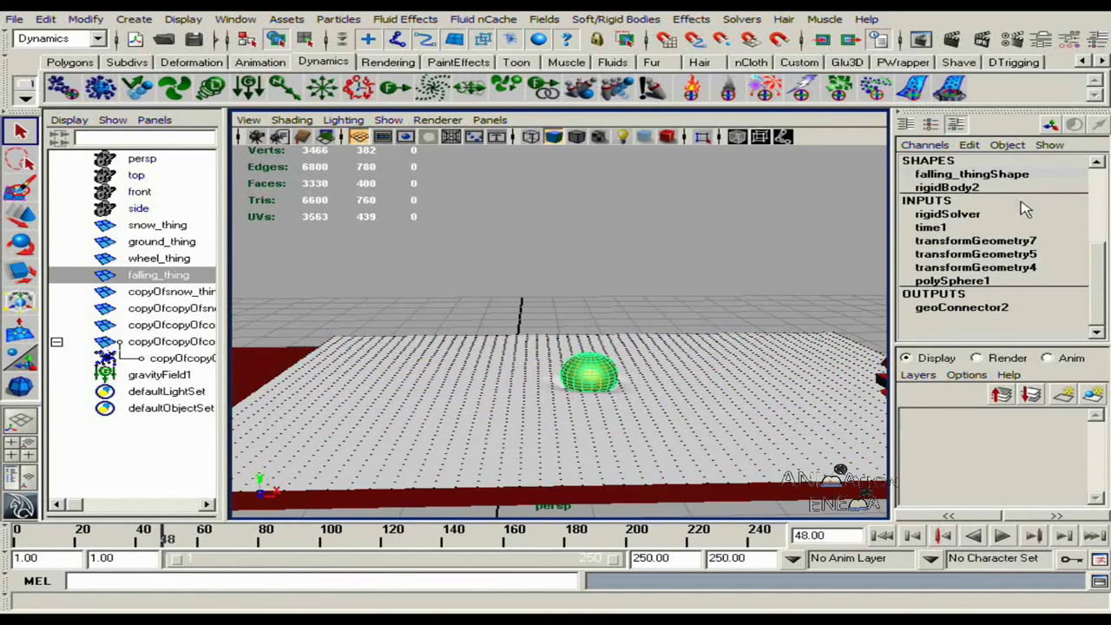
Step: Set falling_thing's rigidBody2 Bounciness to 0.3 and replay the drop from frame 1
click(948, 187)
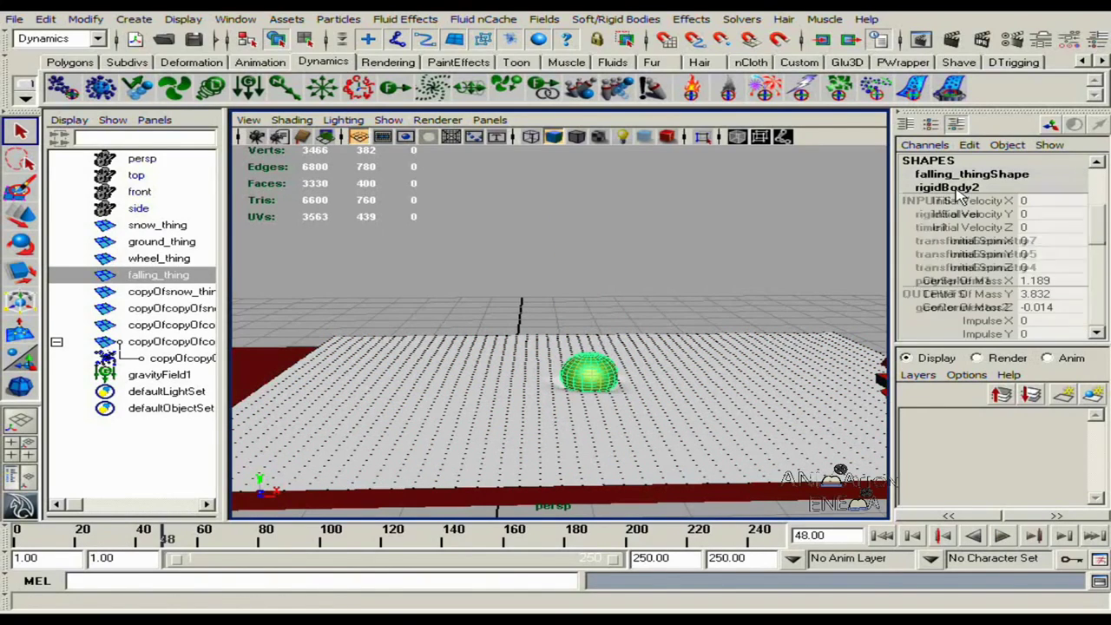
drag(1098, 222, 1099, 265)
click(1057, 271)
double_click(1053, 268)
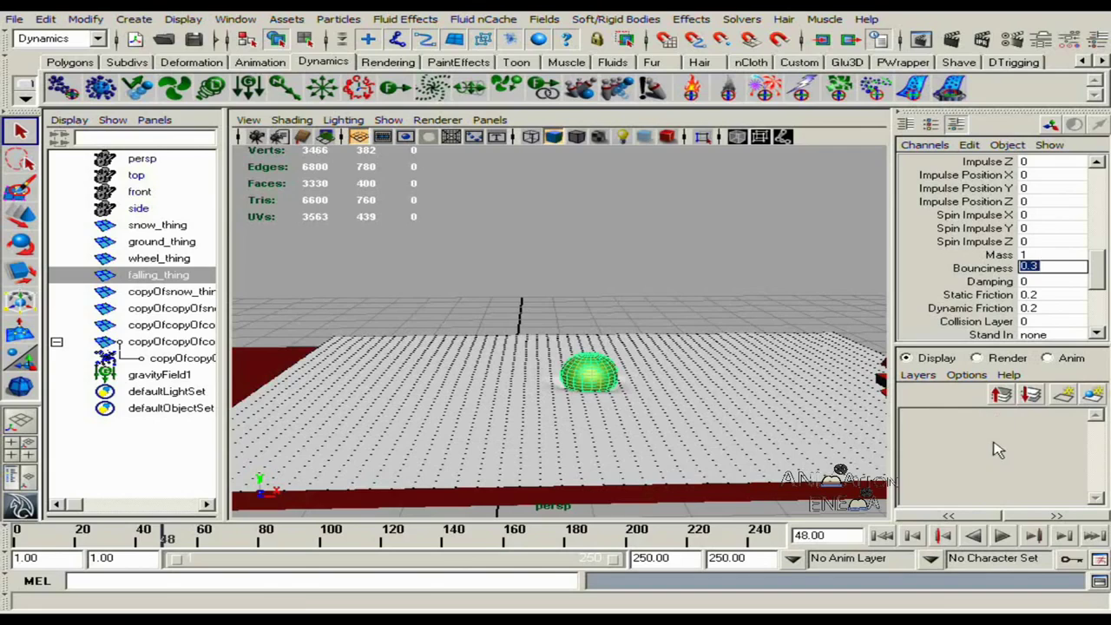
click(882, 535)
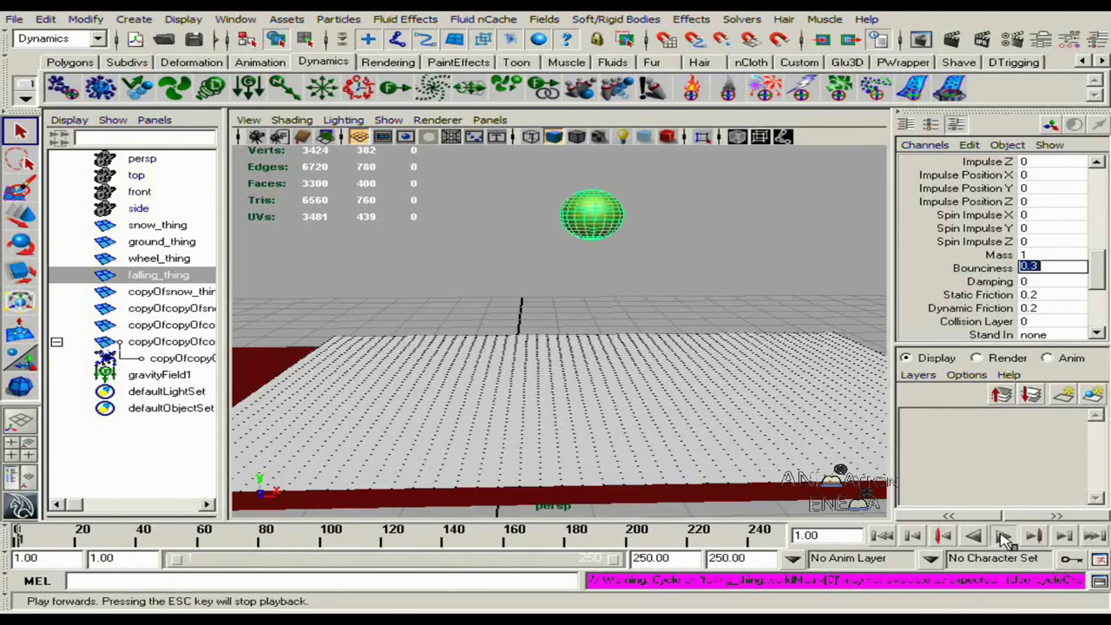
click(1004, 536)
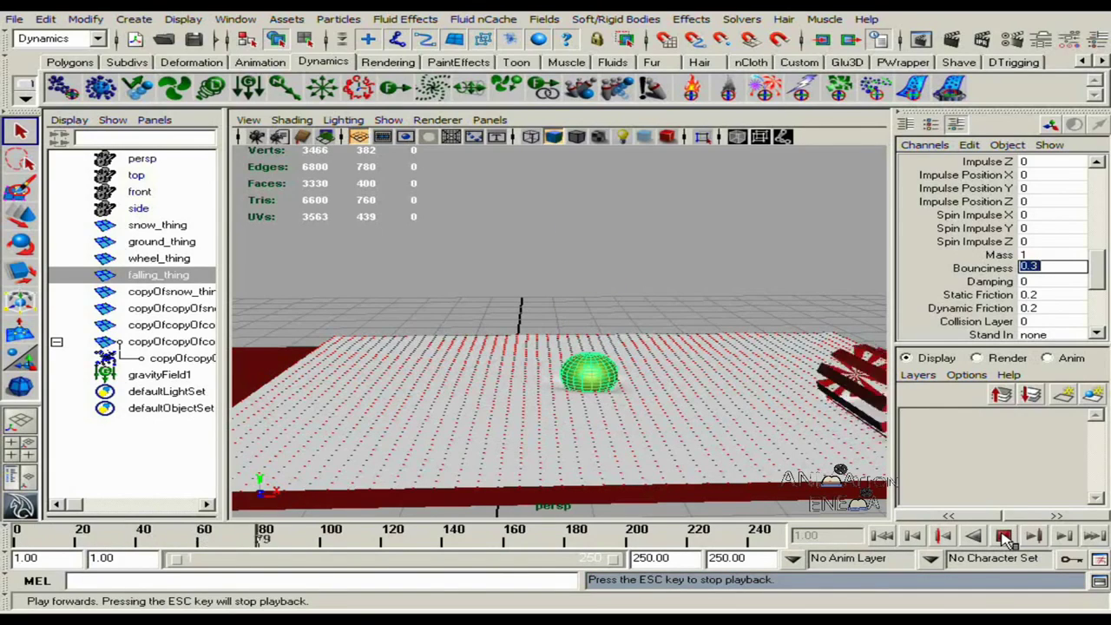